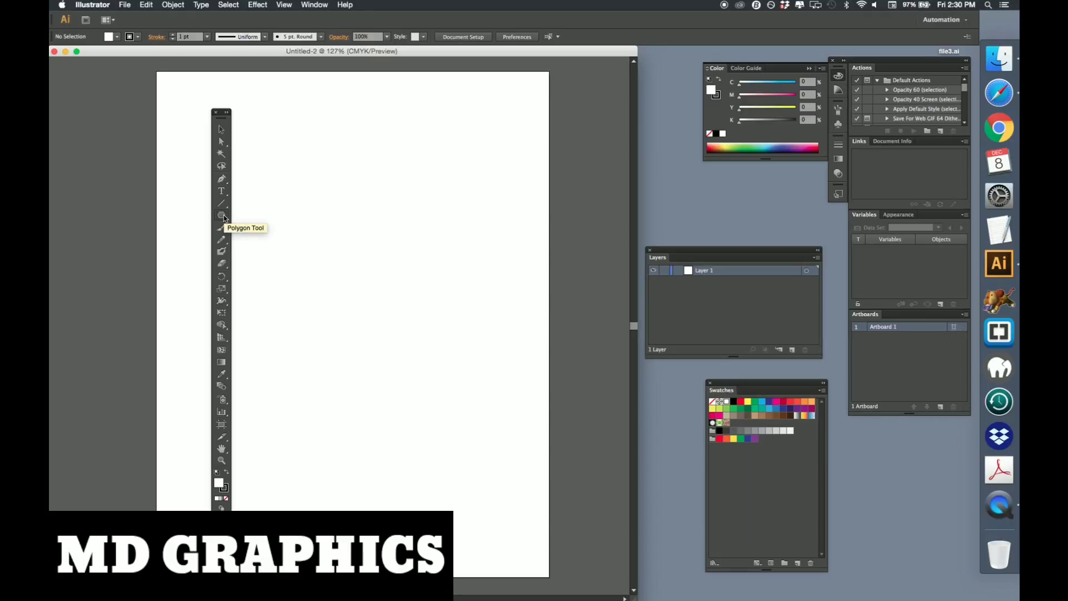
Draw a rounded rectangle about 2.24 by 1.49 in near the top of the artboard and fill it dark blue
left_click(225, 218)
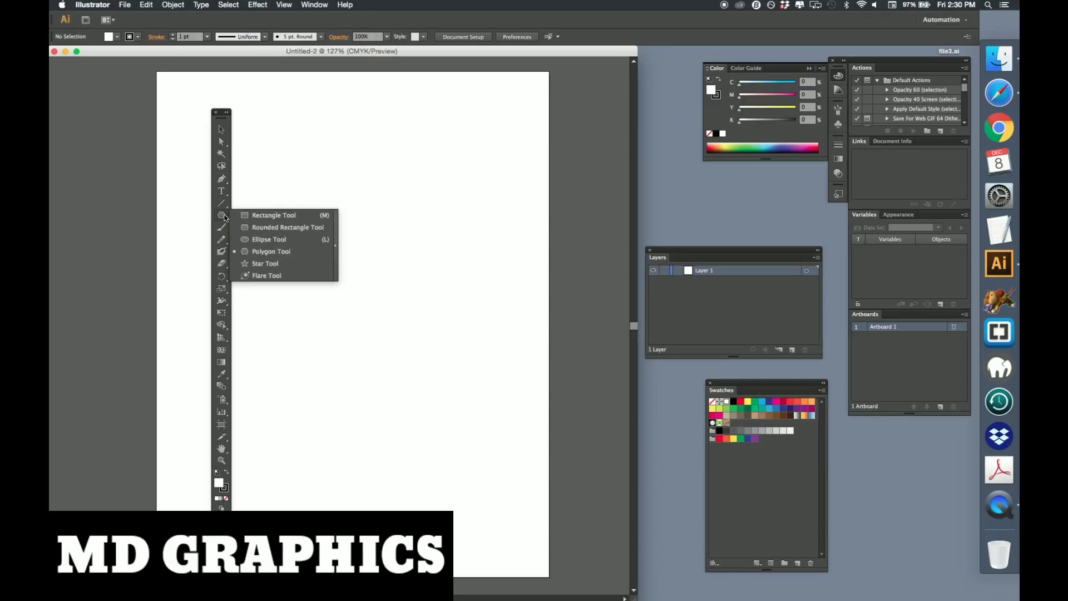
left_click(260, 228)
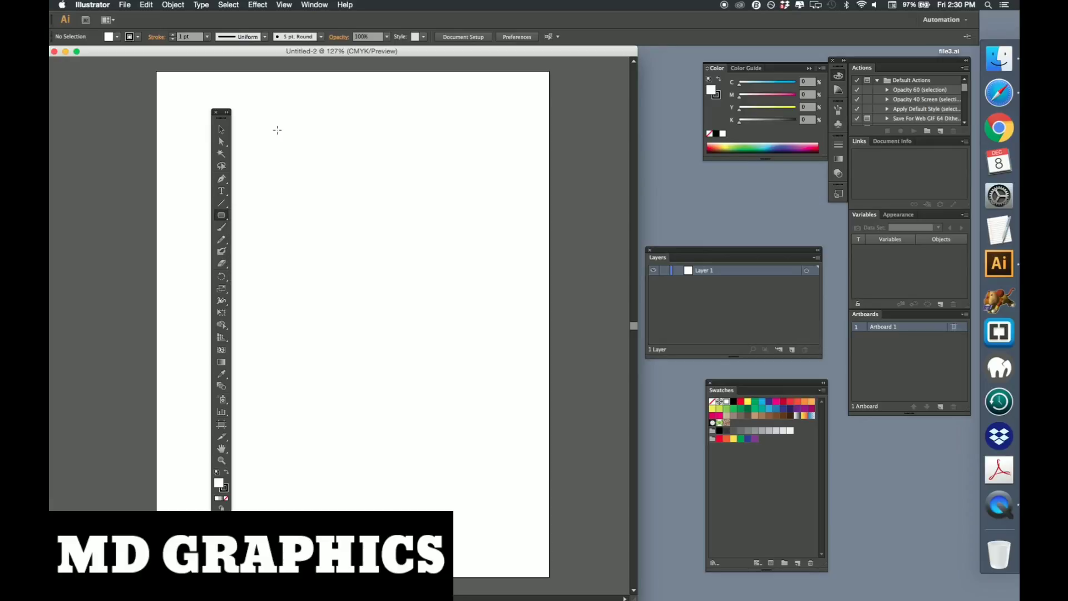
left_click_drag(276, 141, 380, 209)
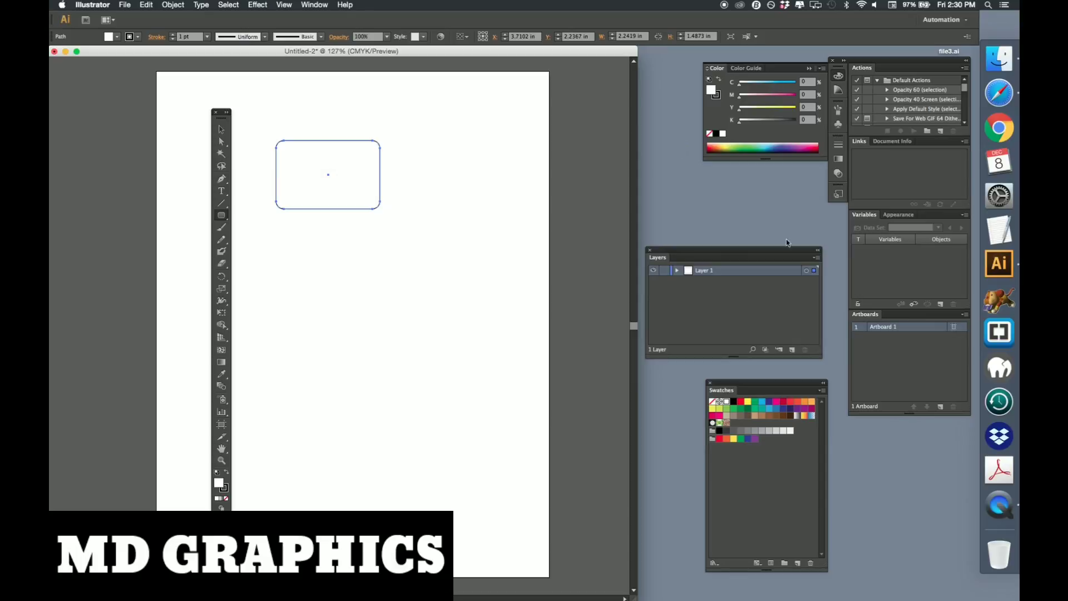
left_click(768, 402)
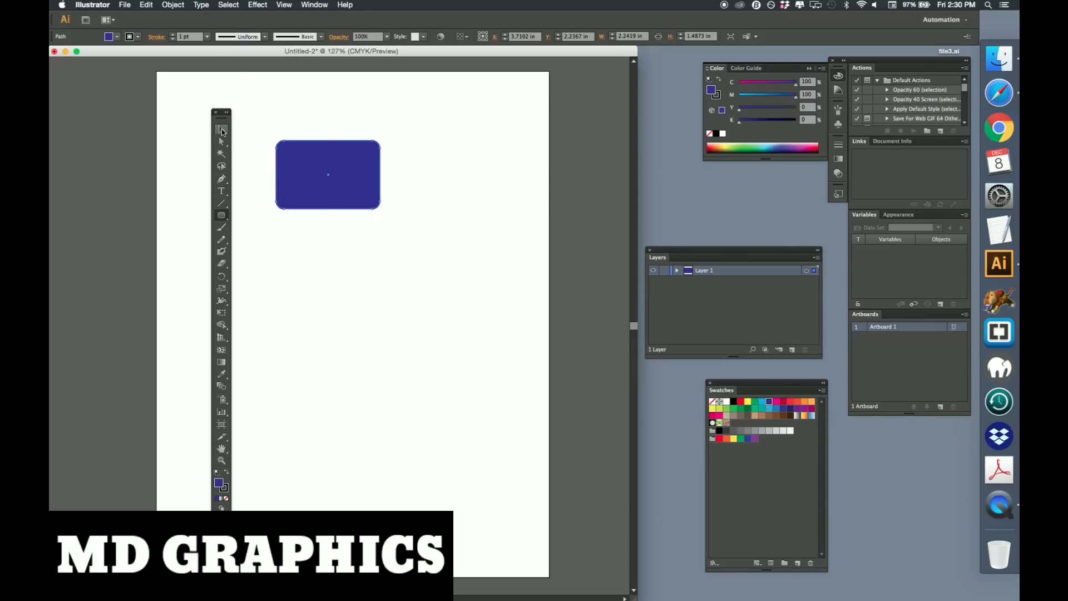
Draw a plain rectangle about 2.02 by 1.30 in beside the rounded rectangle
left_click(222, 130)
left_click(221, 216)
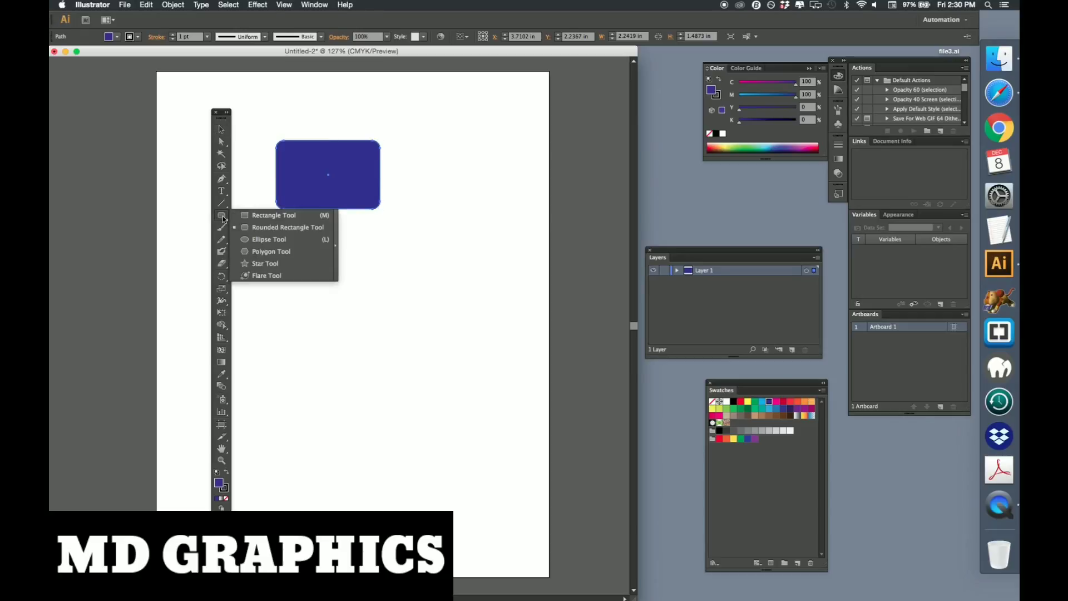
left_click(254, 215)
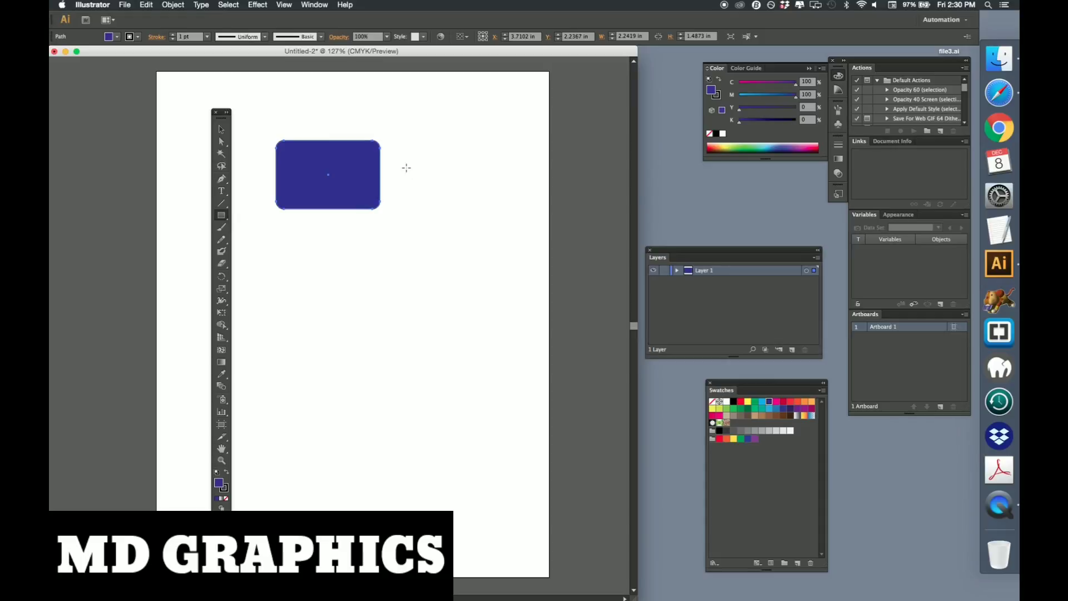
left_click_drag(408, 166, 501, 226)
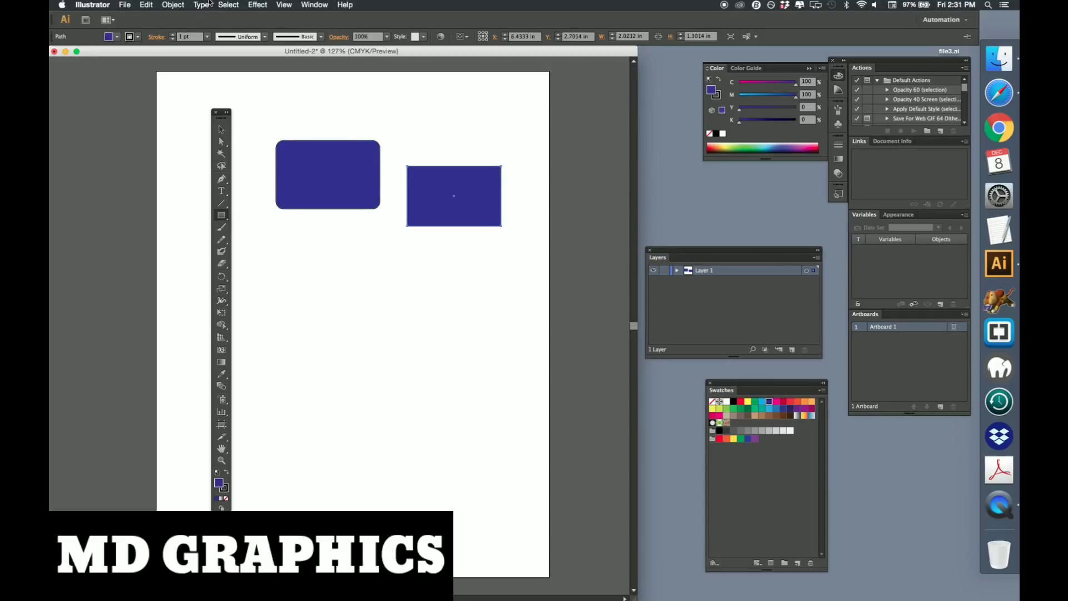
Apply the Round Corners effect to the new rectangle with a 0.5 in radius, using preview
left_click(257, 4)
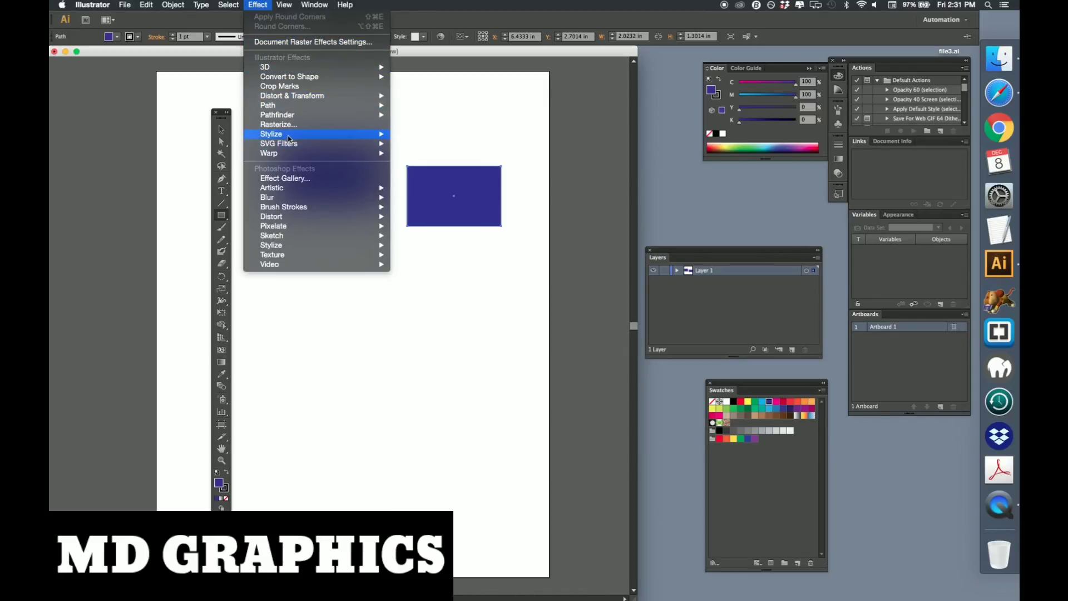
mouse_move(298, 139)
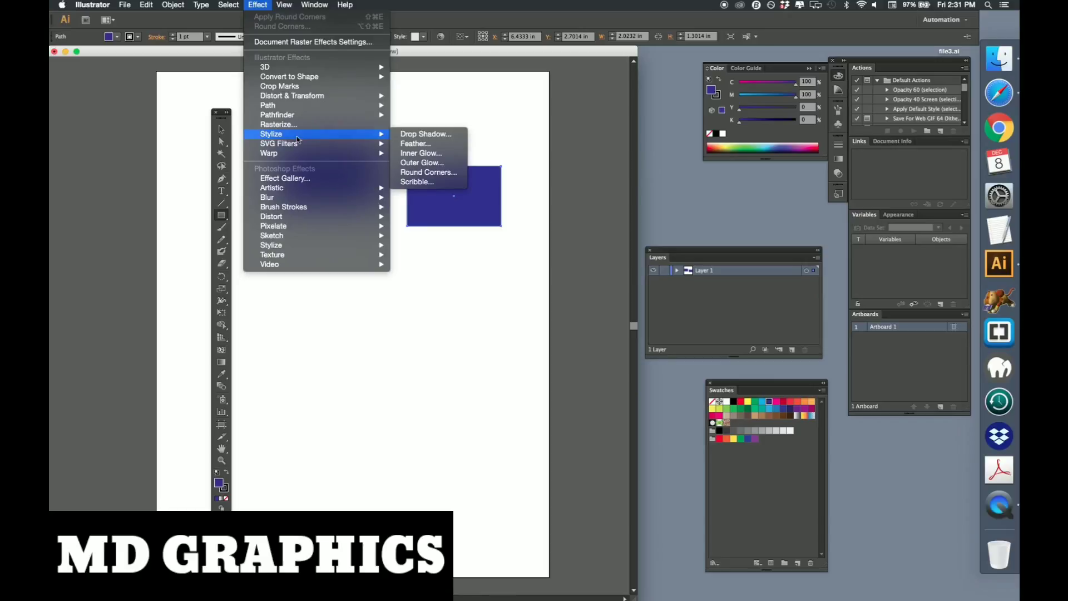
left_click(437, 173)
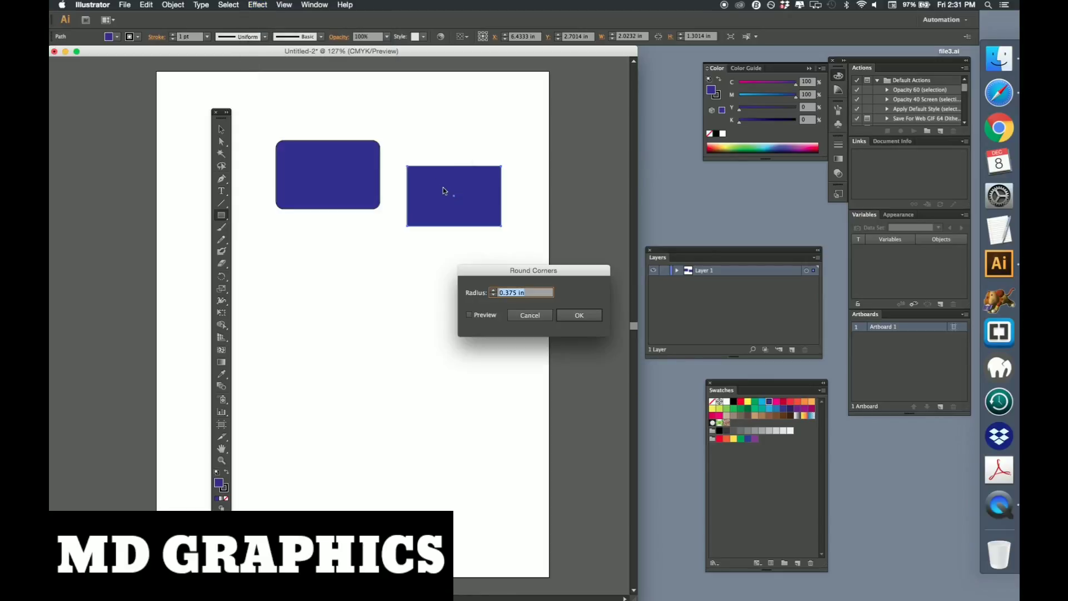
left_click(469, 314)
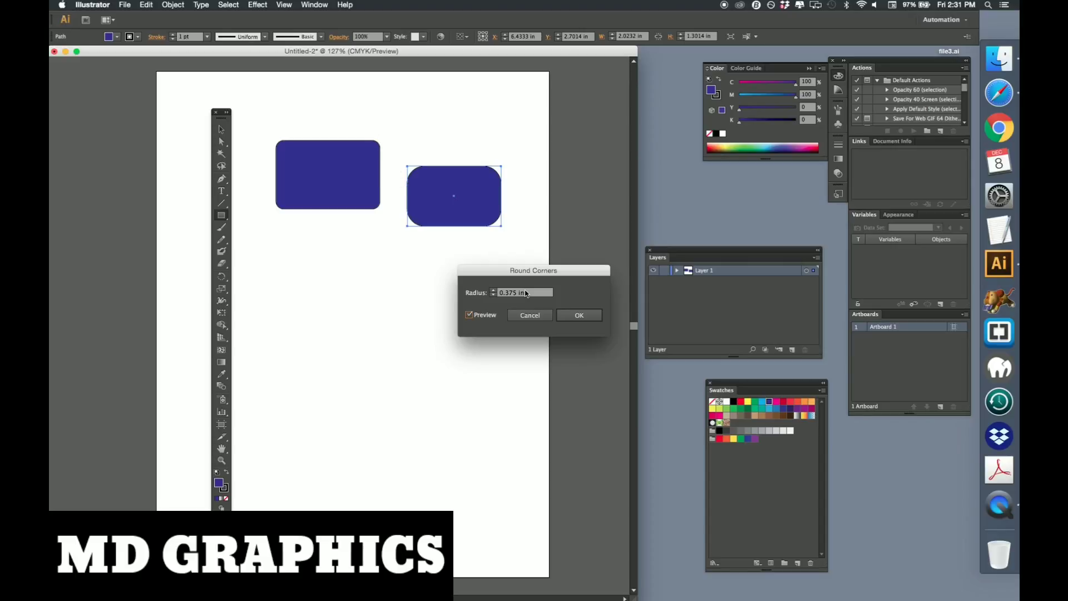
left_click(493, 295)
left_click(493, 295)
left_click(492, 290)
left_click(492, 289)
left_click(492, 290)
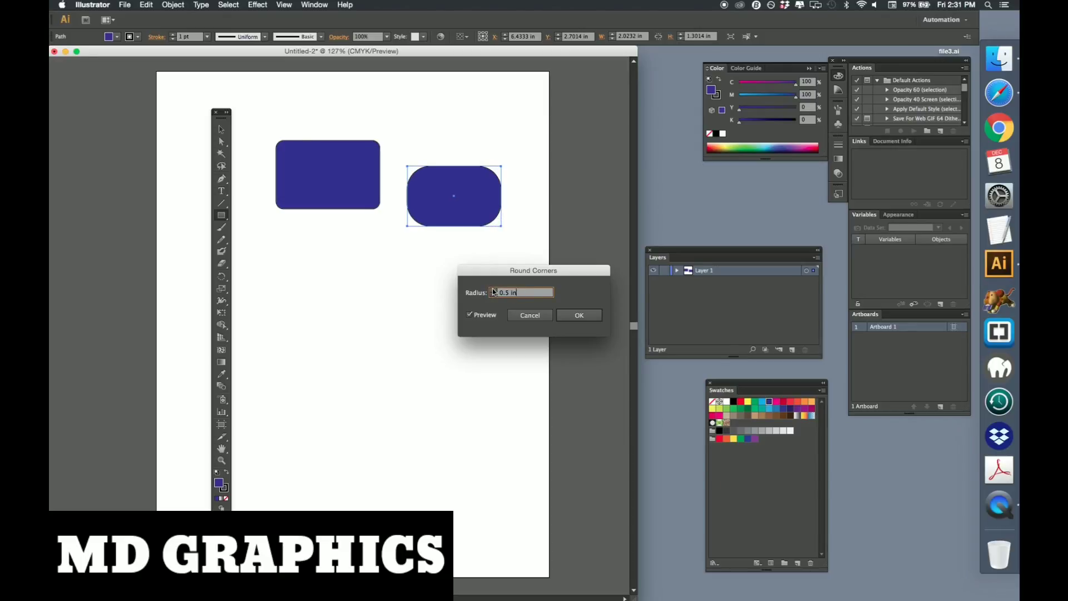
left_click(579, 316)
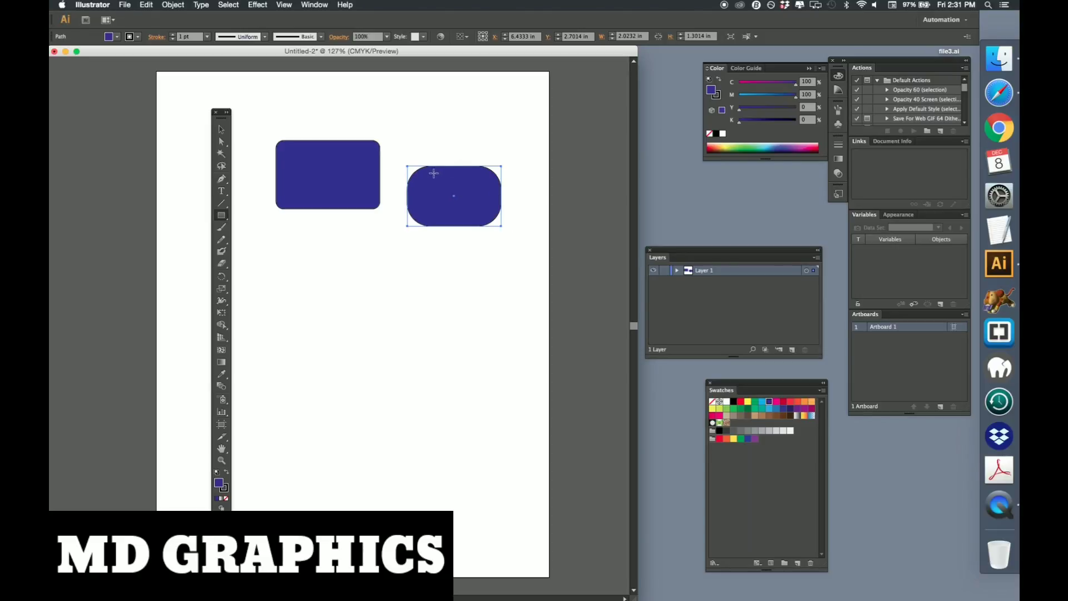
Expand the rectangle's appearance and drag its top-right corner anchor point outward
left_click(173, 4)
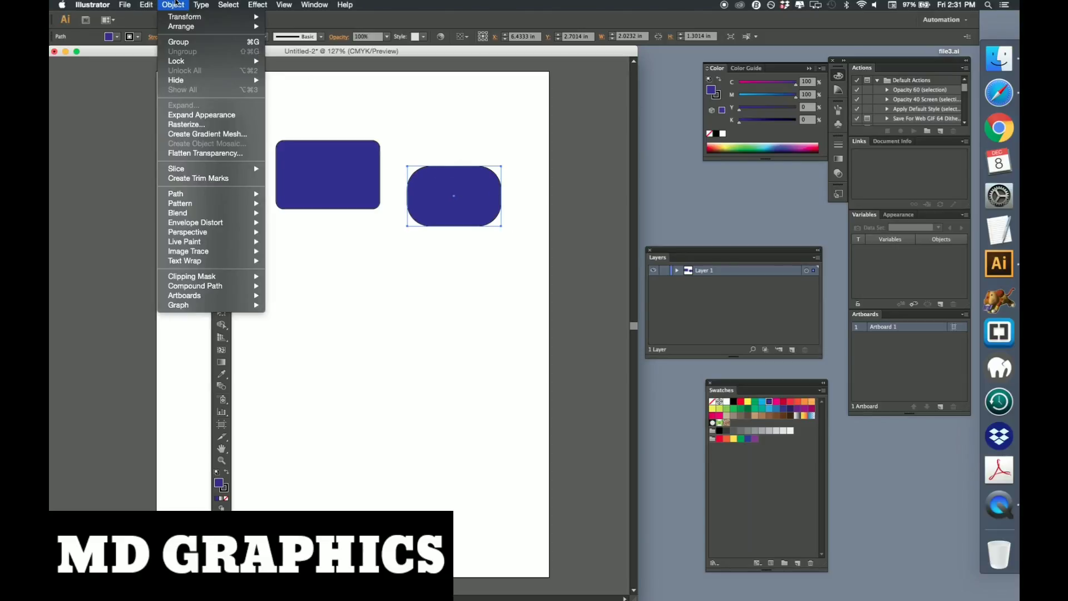
left_click(201, 115)
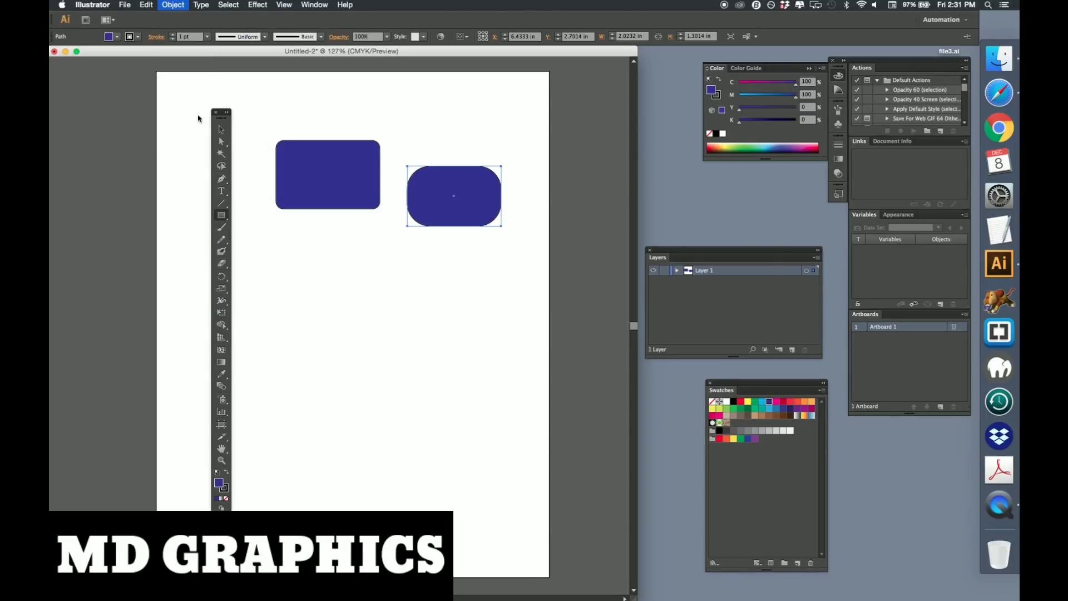
left_click(221, 143)
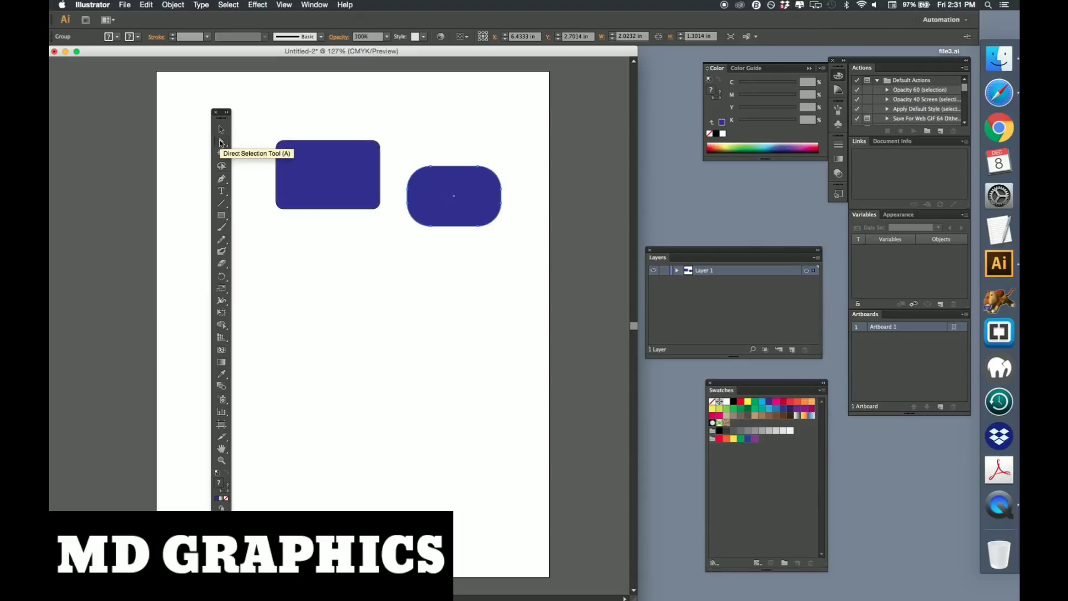
left_click(483, 174)
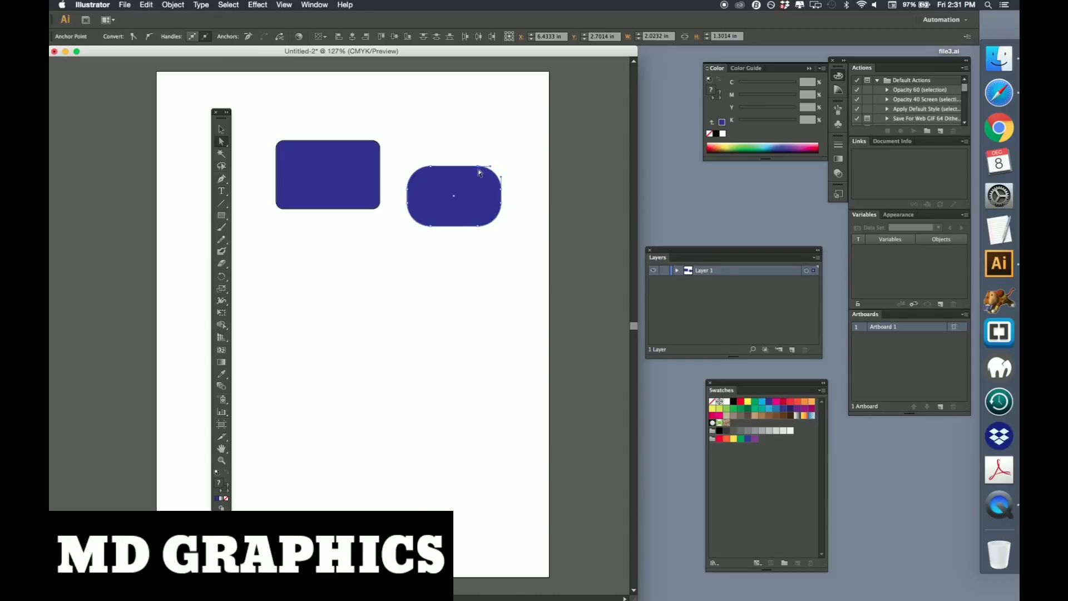
mouse_move(478, 166)
left_mouse_down()
mouse_move(487, 146)
mouse_move(457, 126)
mouse_move(508, 174)
mouse_move(492, 158)
mouse_move(490, 167)
mouse_move(502, 158)
mouse_move(494, 170)
left_mouse_up()
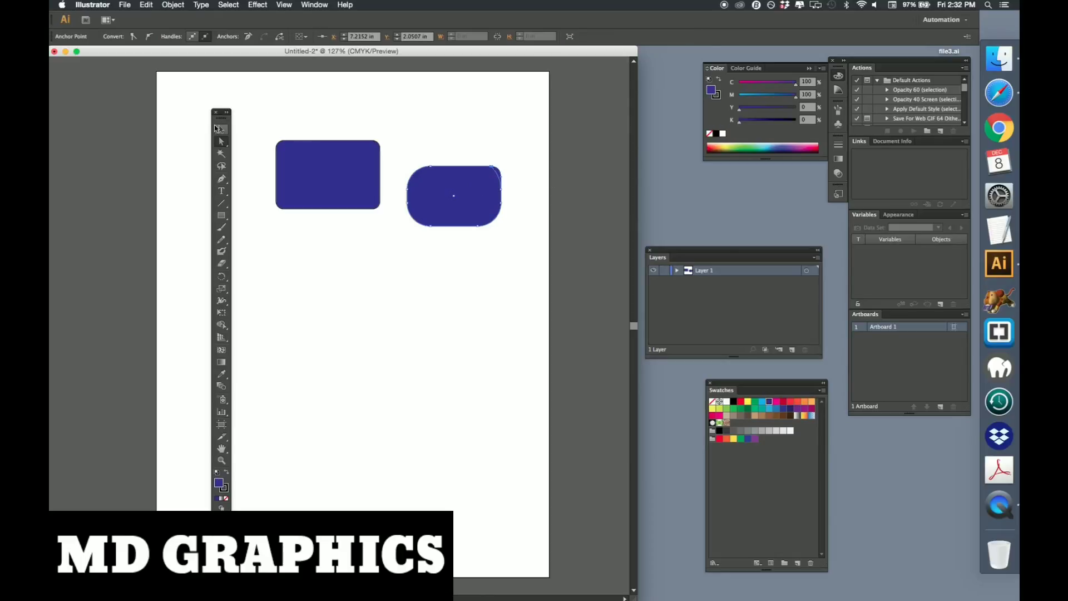
Select the edited rectangle, dismiss the Move dialog, and delete the shape
left_click(220, 130)
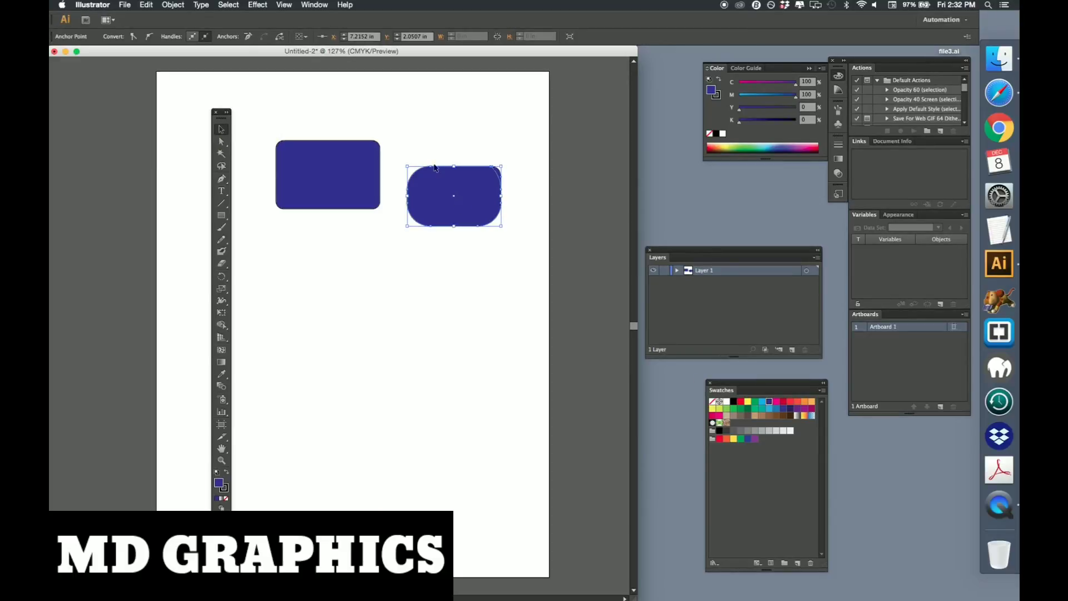
left_click(451, 189)
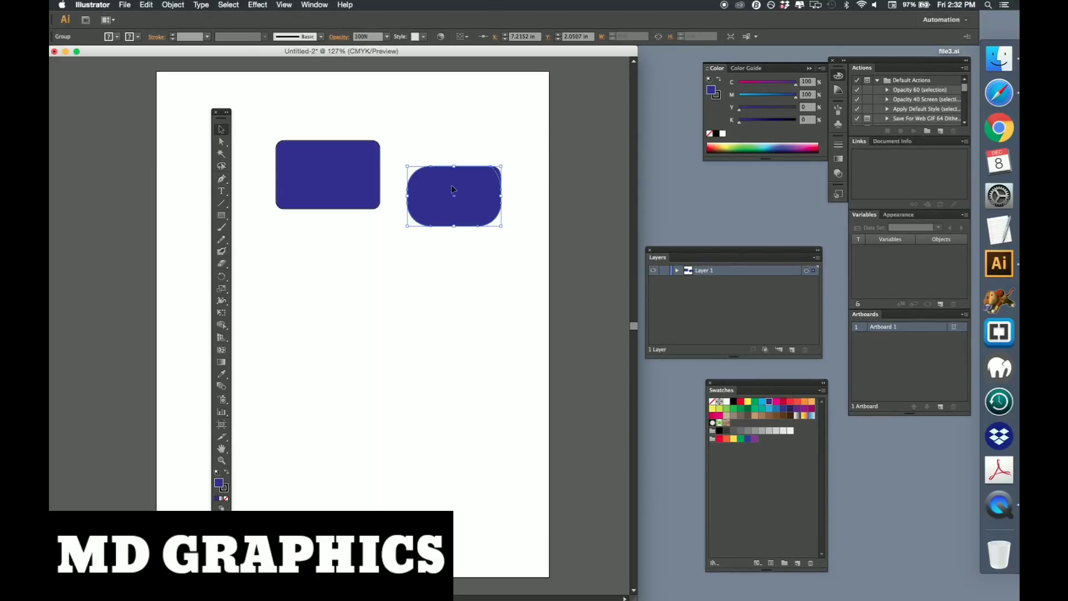
key("Return")
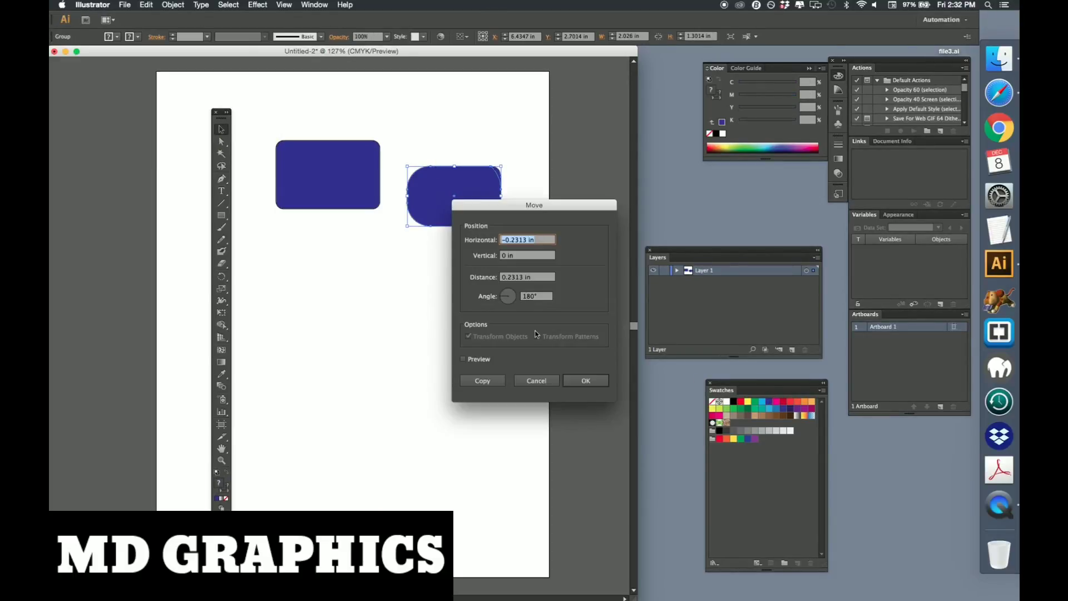
left_click(550, 379)
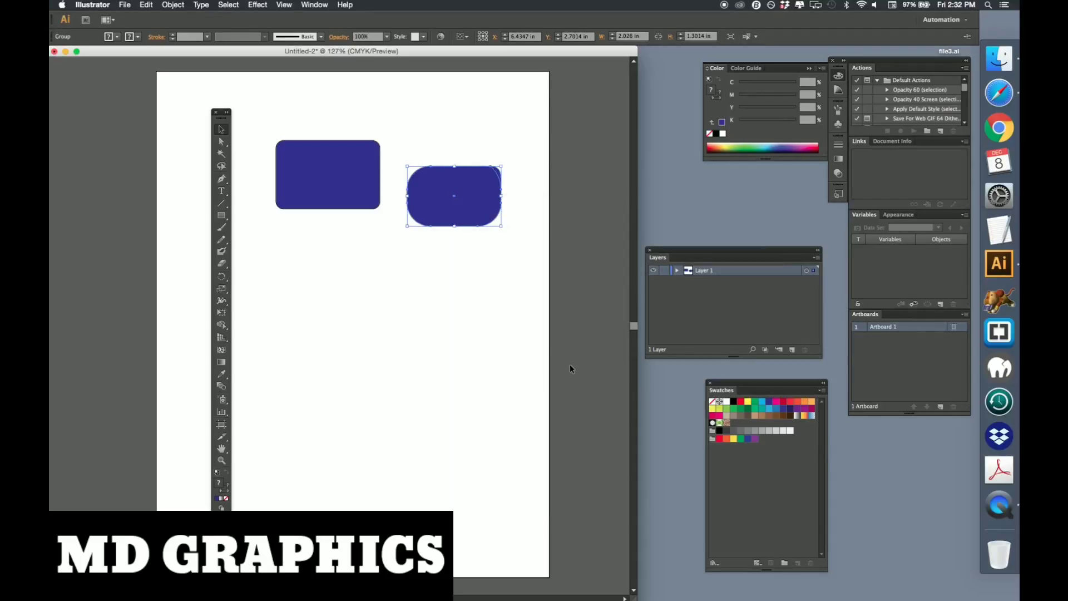
key("Delete")
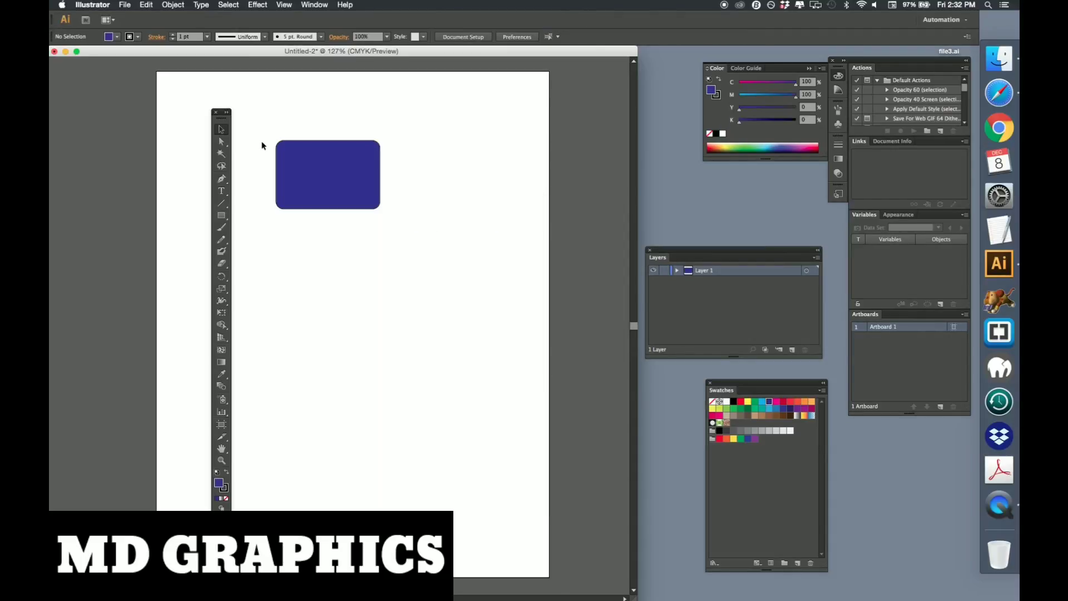
Draw an ellipse about 1.61 by 1.08 in and a circle about 1.43 in across below the rectangle
left_click(221, 215)
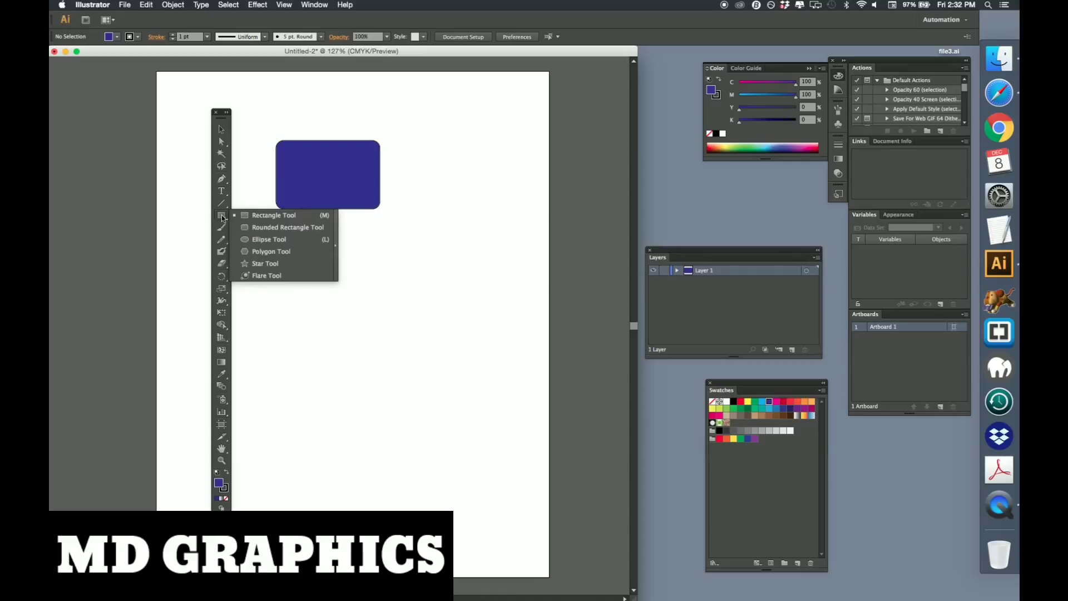
left_click(260, 238)
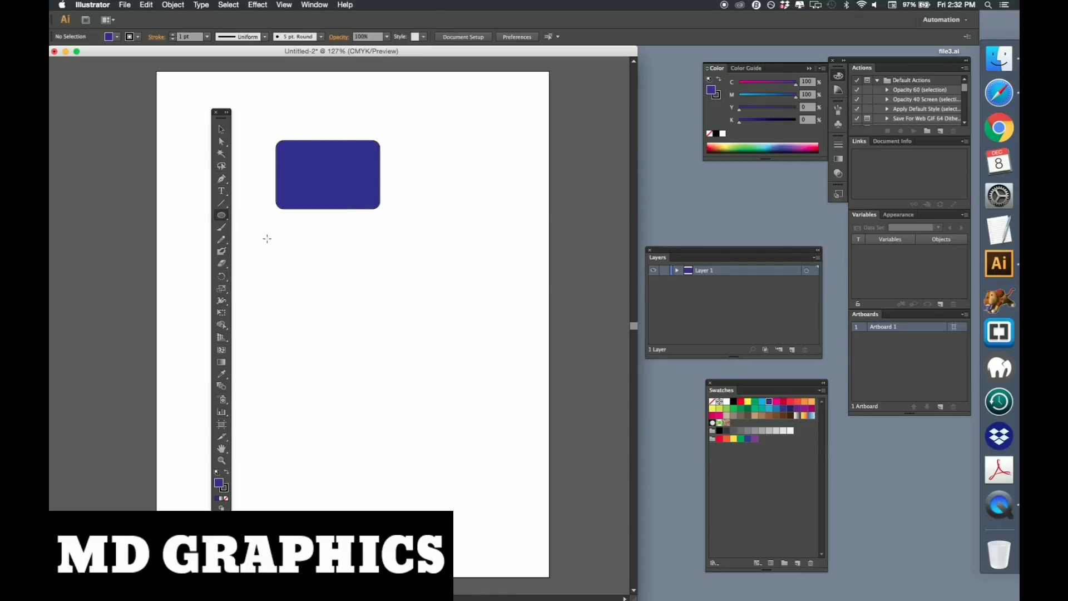
left_click_drag(265, 233, 339, 283)
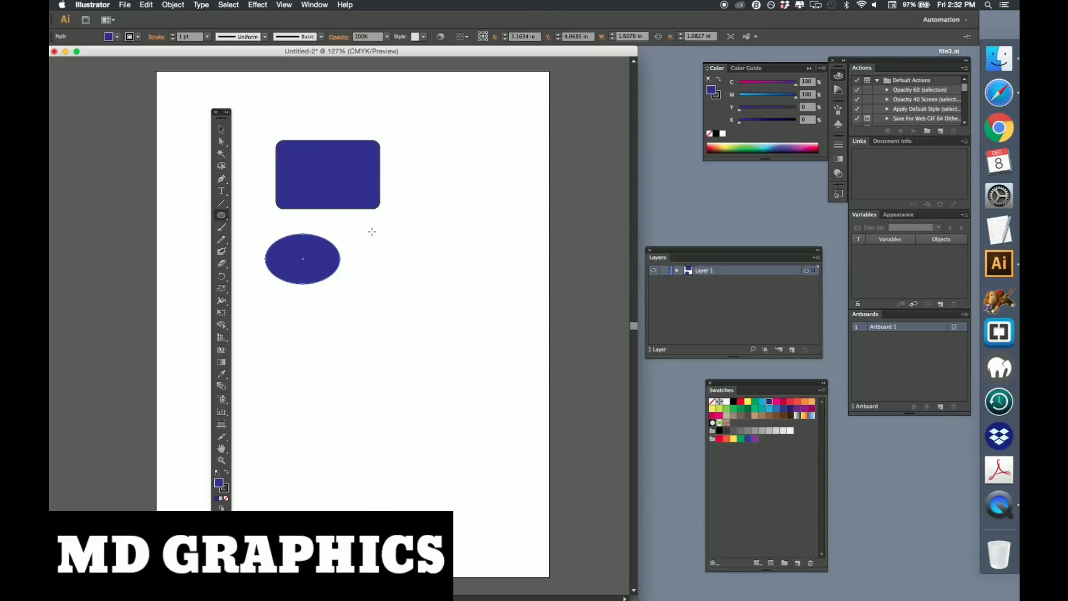
left_click_drag(372, 231, 438, 298)
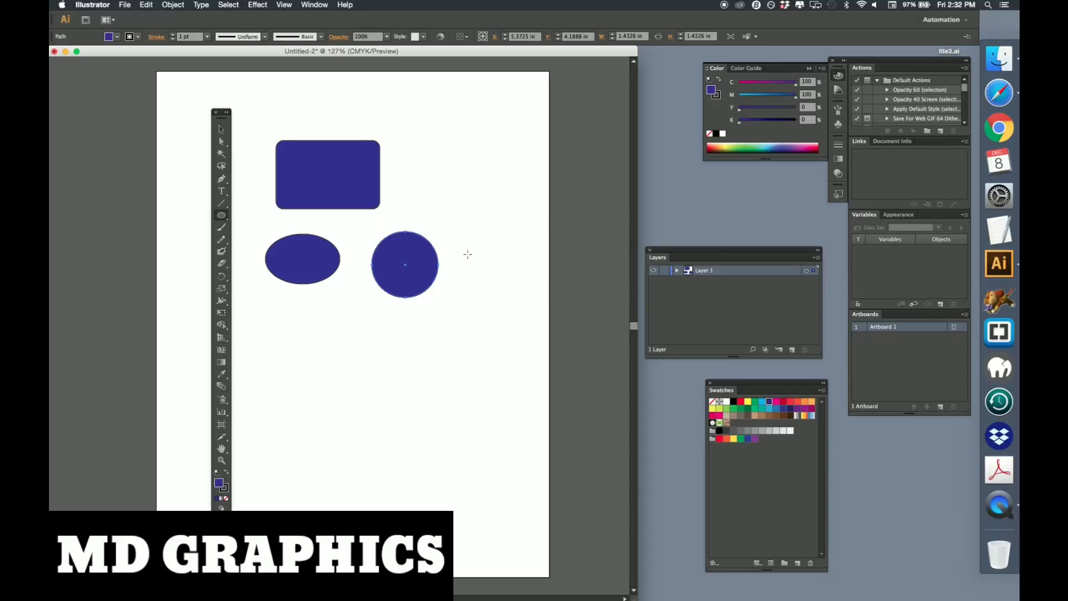
Create a circle by clicking with the Ellipse tool and entering its size, then delete it
left_click(486, 287)
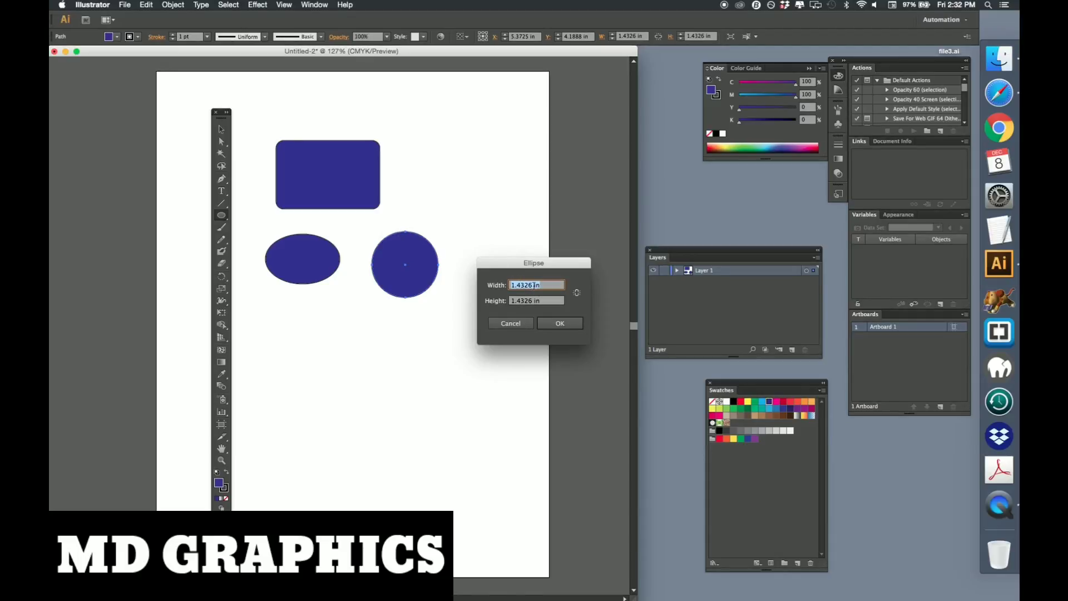
type(".25.25")
key("Return")
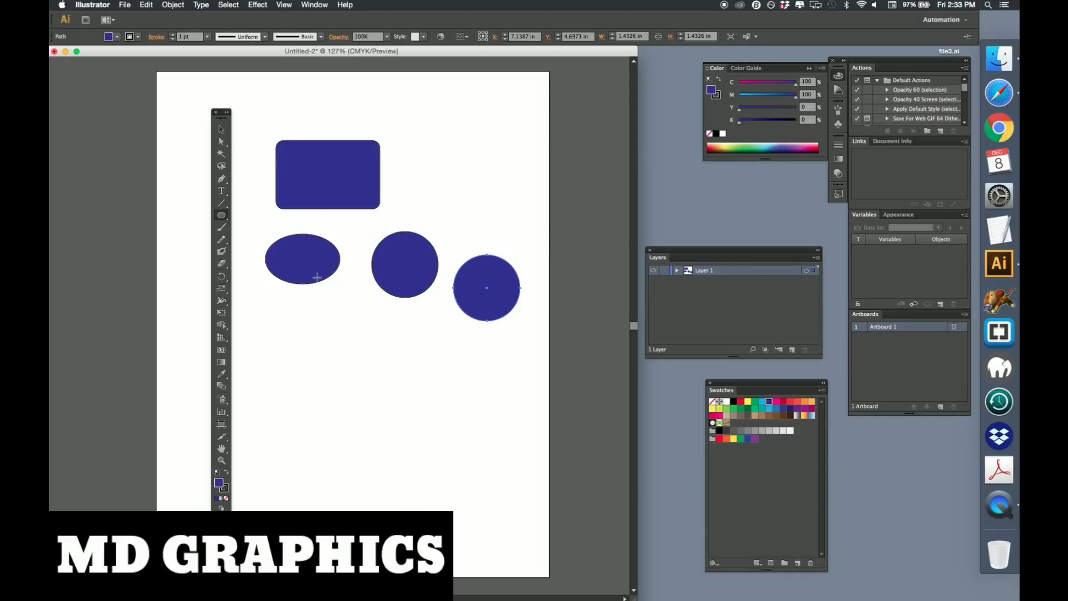
key("Delete")
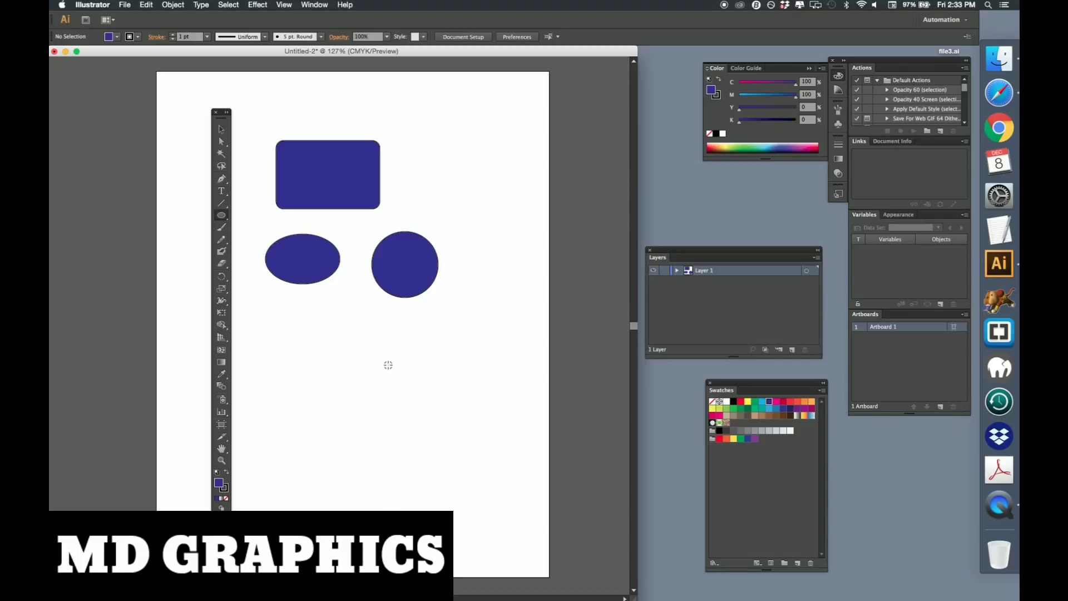
Create an ellipse 2 in wide and 1 in high by clicking below the circles and entering its dimensions
left_click(387, 364)
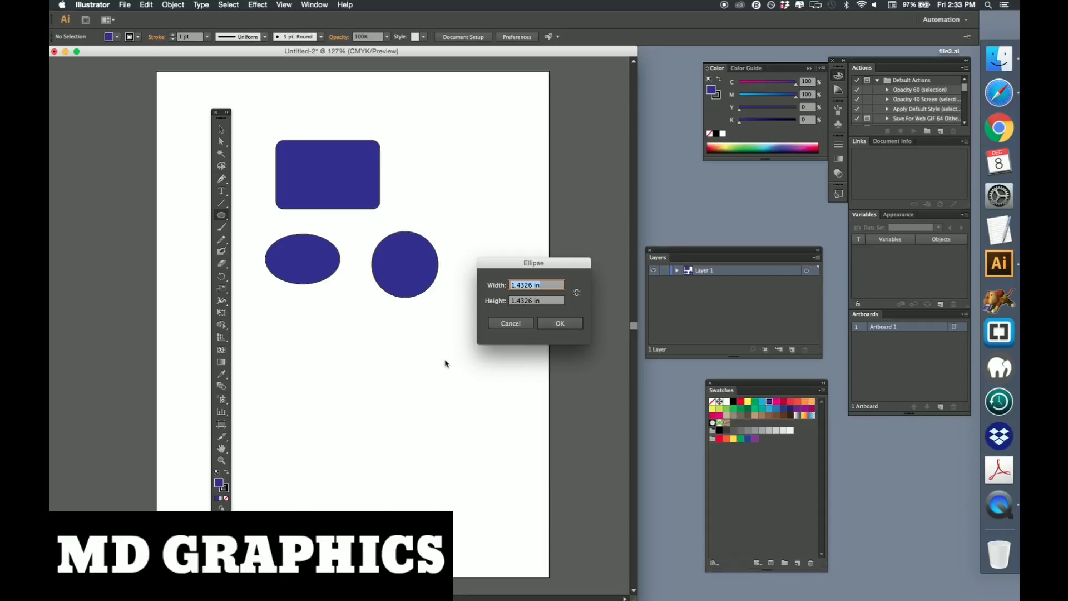
type("2")
key("Tab")
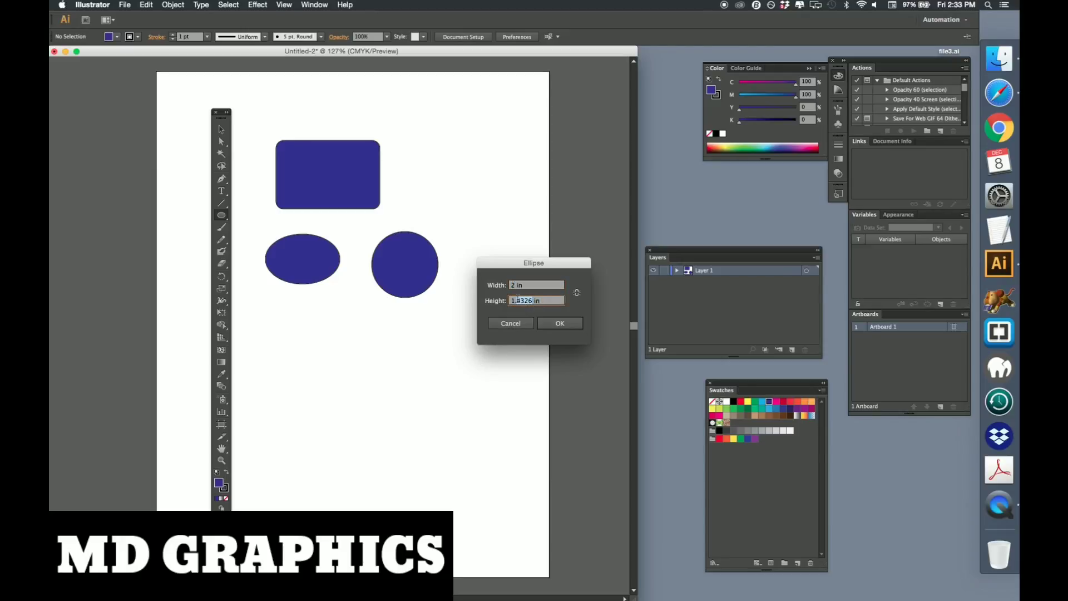
key("BackSpace")
left_click(560, 324)
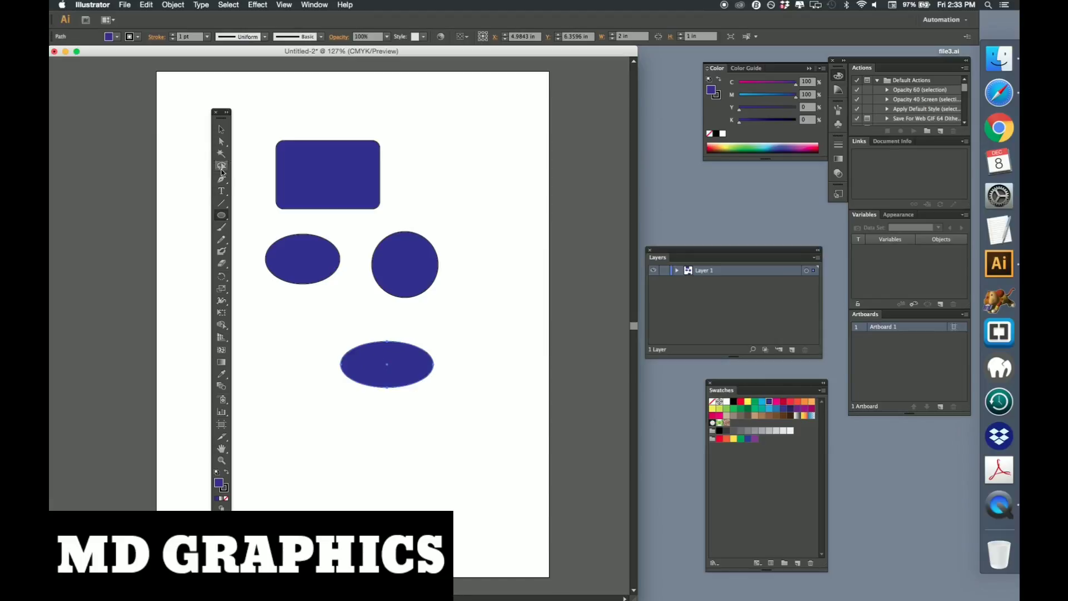
Draw a hexagon about 1.61 by 1.39 in at the top of the artboard with the Polygon tool
left_click(221, 215)
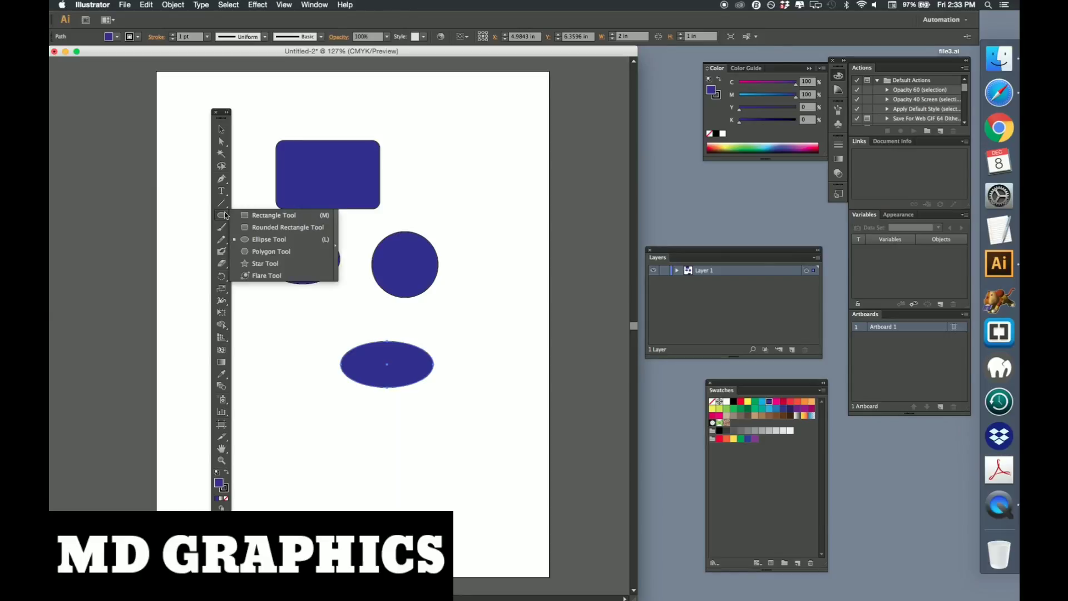
left_click(258, 252)
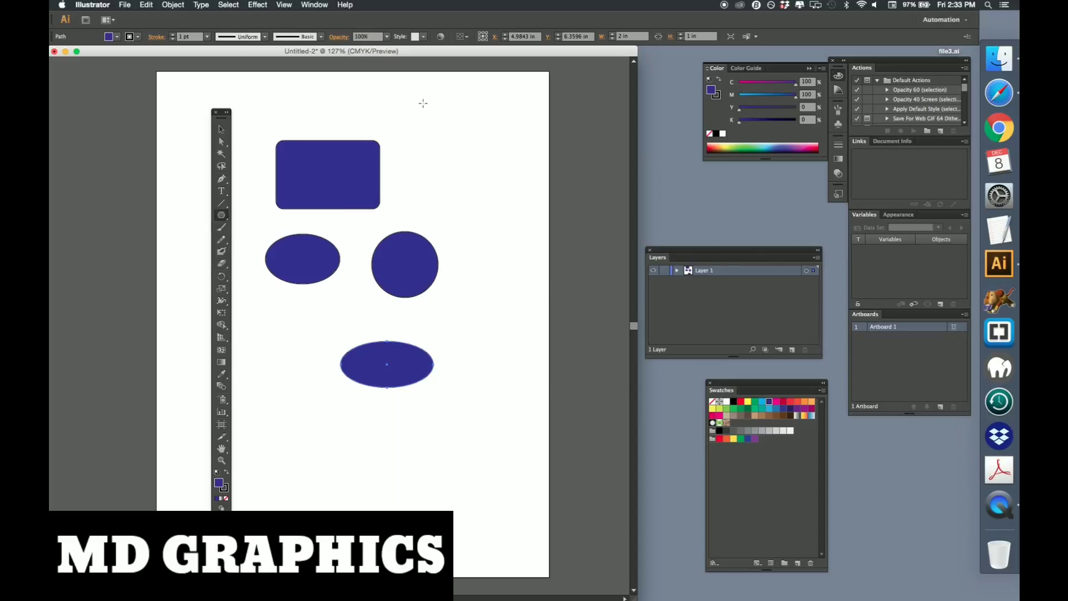
left_click_drag(417, 98, 439, 128)
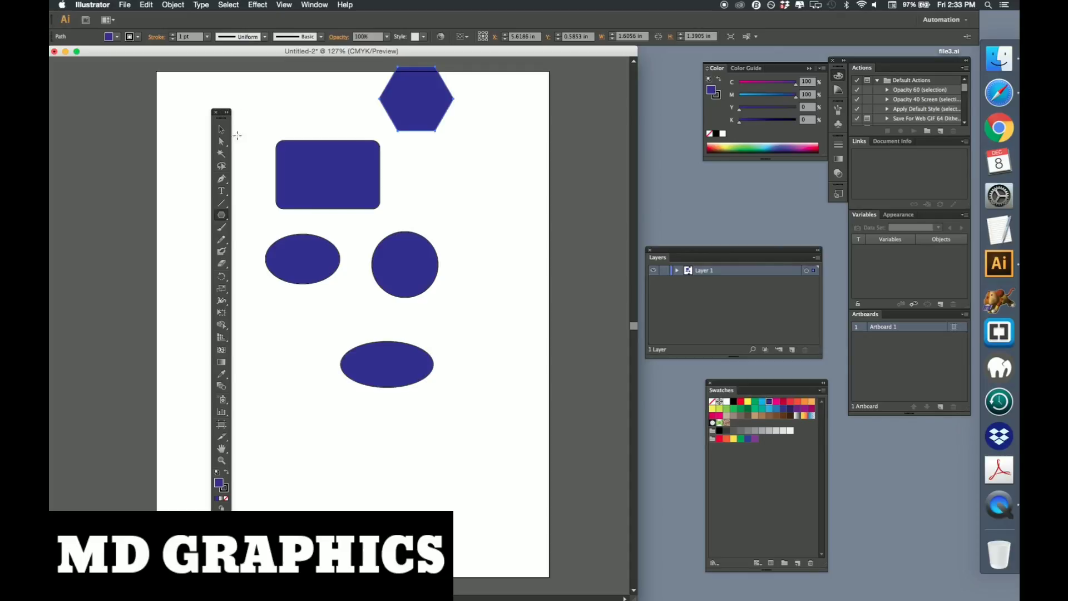
Move the hexagon down and to the right, near the artboard's upper right corner
left_click(221, 130)
left_click_drag(407, 108, 460, 152)
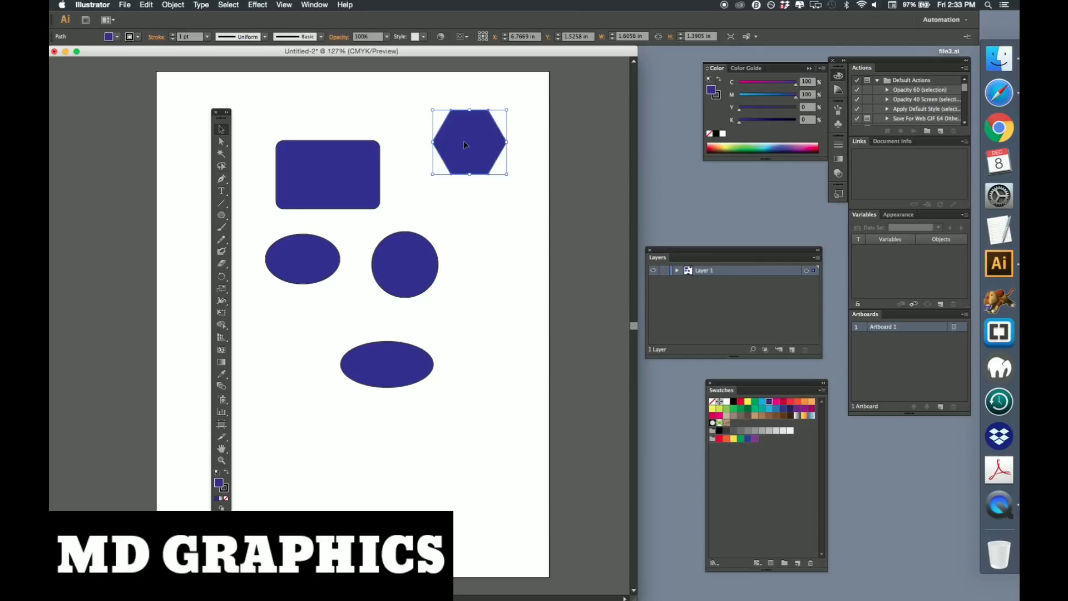
Create a 10-sided polygon with radius 0.8028 in to the right of the circle using the Polygon tool
left_click(222, 216)
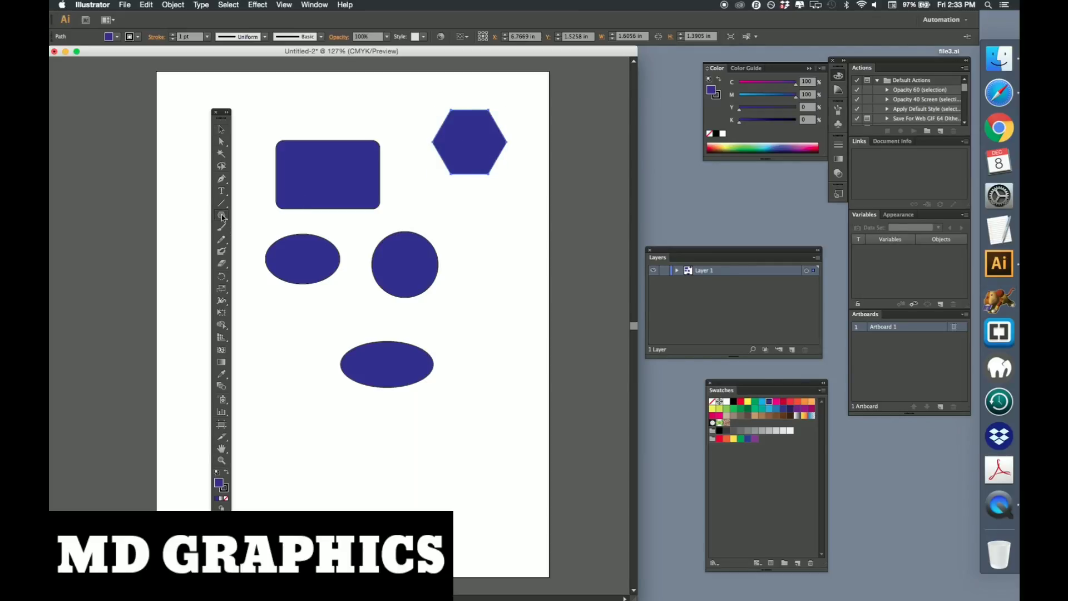
left_click(495, 242)
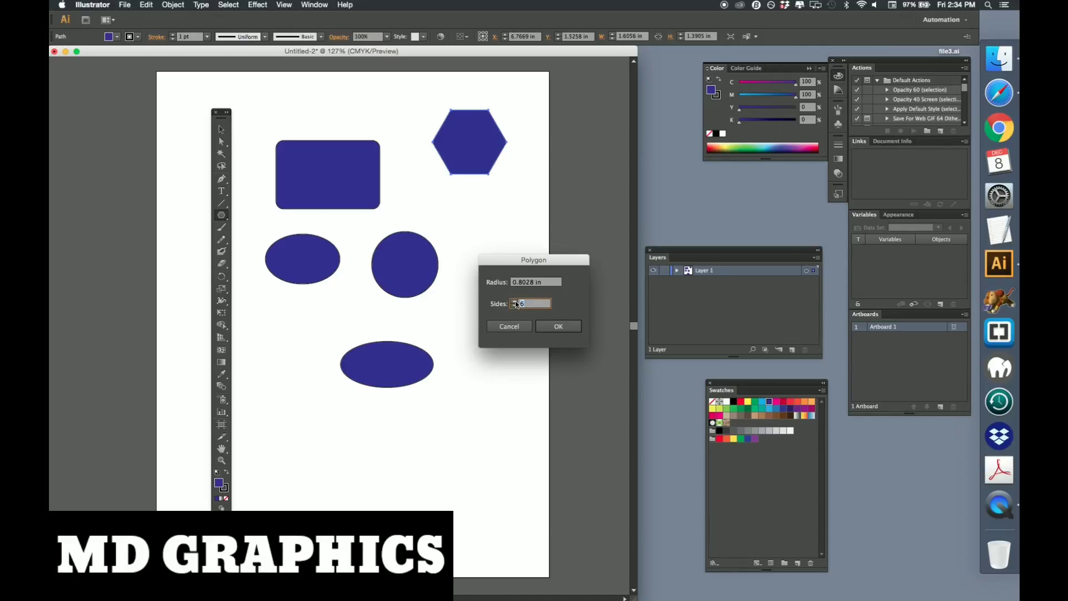
type("10")
left_click(562, 327)
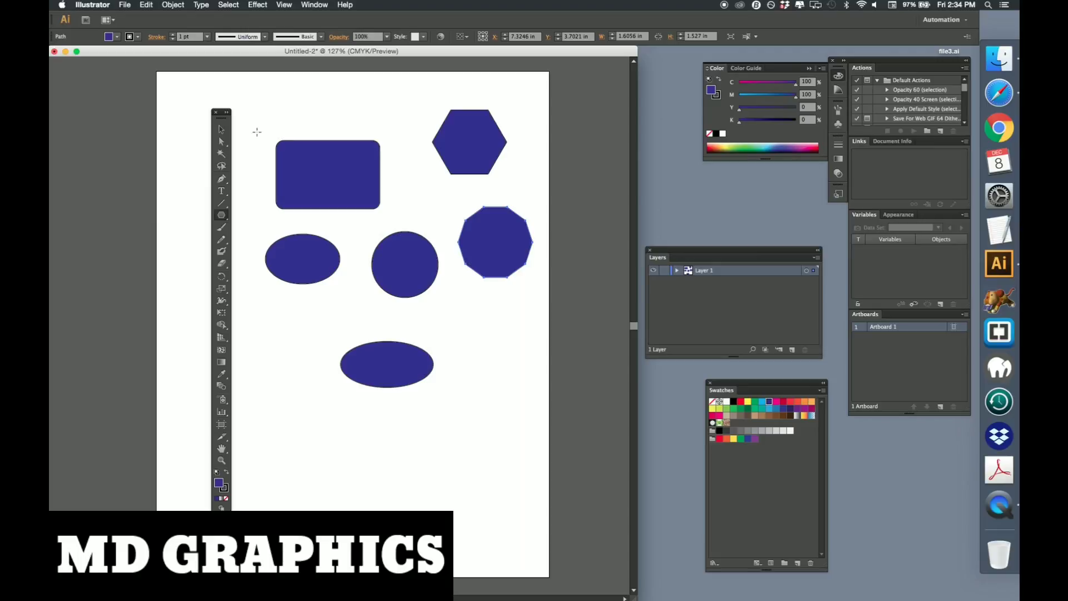
Pull the decagon's upper right anchor point up and outward with Direct Selection to form a pointed tip
left_click(221, 142)
left_click(506, 206)
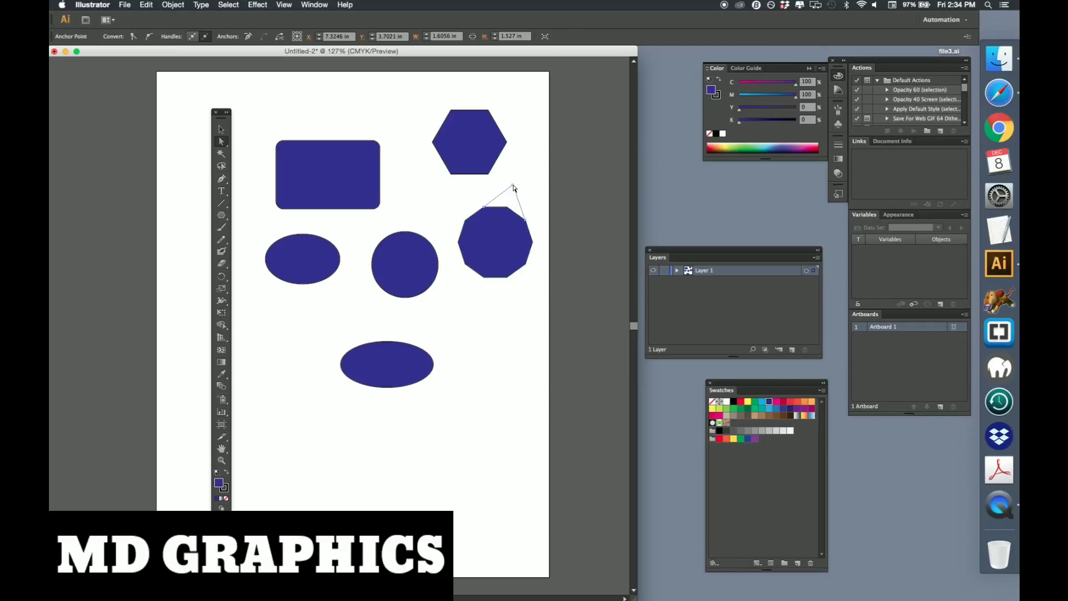
left_click_drag(513, 188, 513, 186)
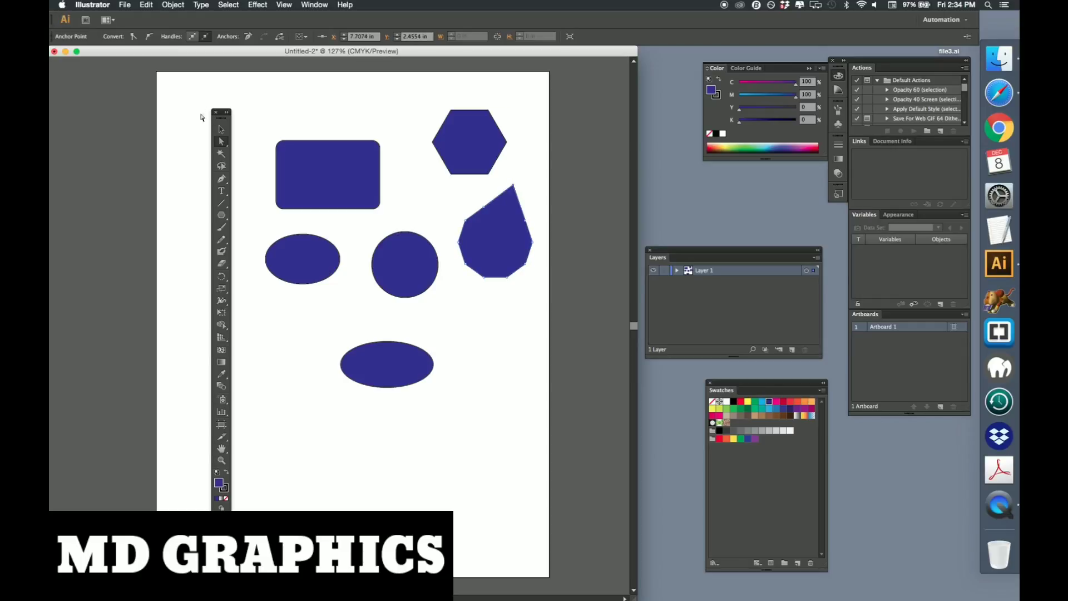
left_click(221, 129)
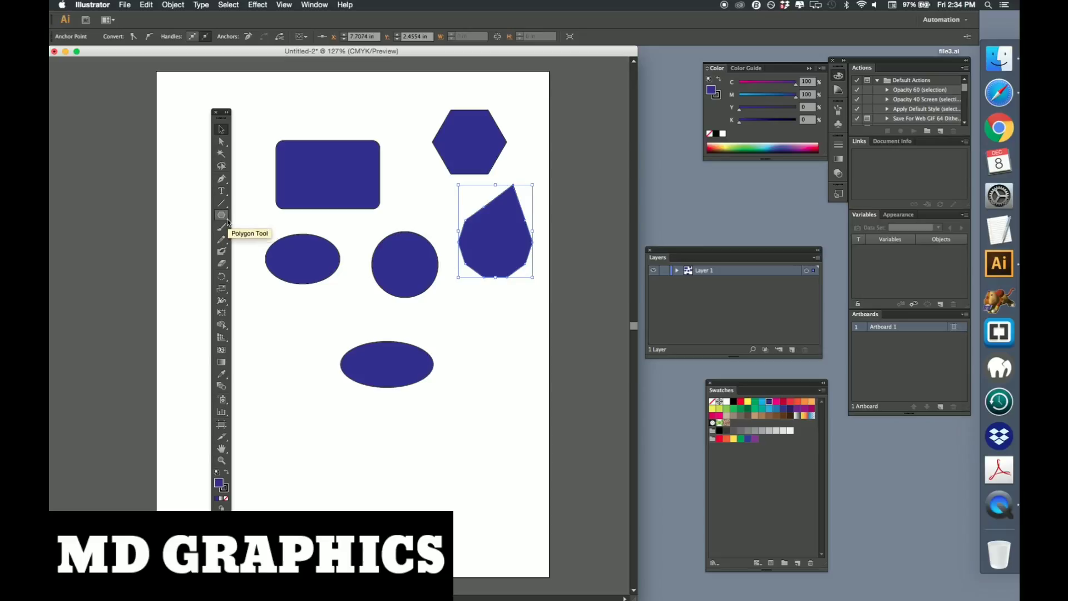
Draw a five-pointed star about 1.69 by 1.61 in to the lower left of the bottom ellipse with the Star tool
left_click_drag(225, 218, 264, 267)
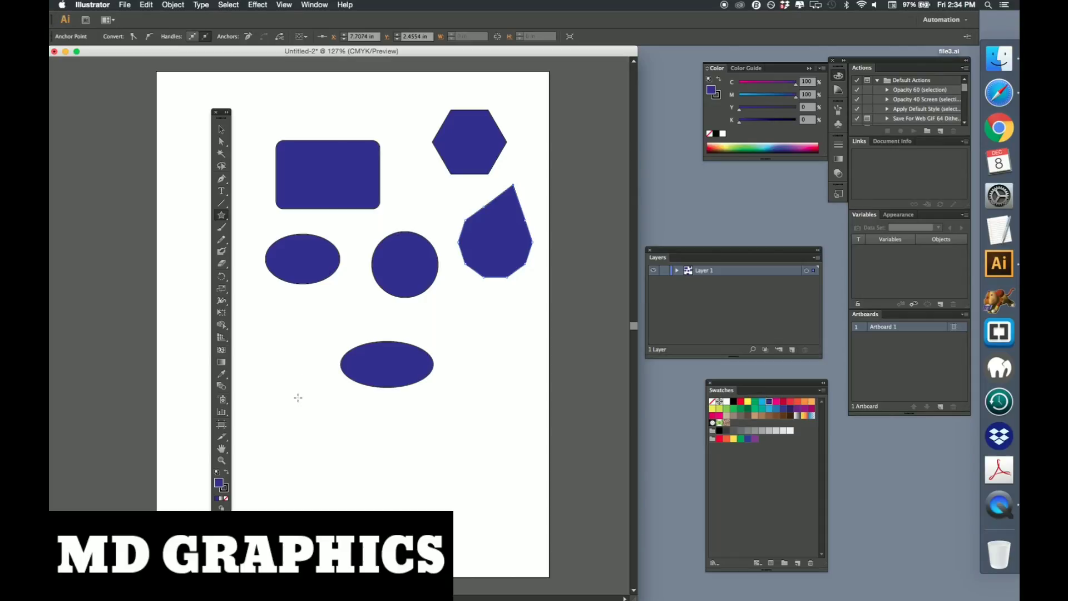
left_click_drag(296, 394, 326, 420)
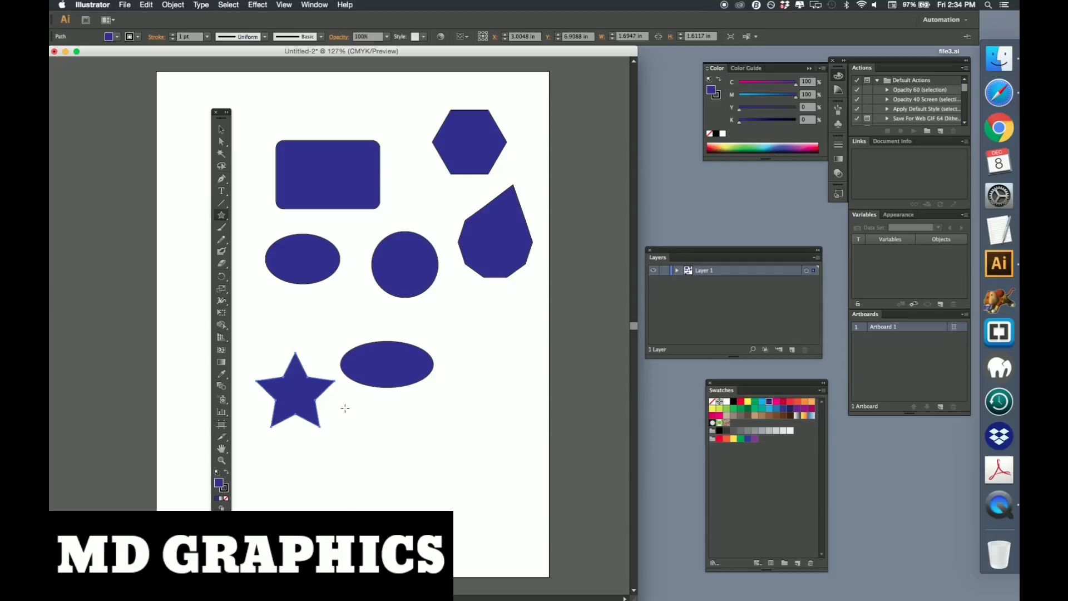
Create a 15-point star with radius 1 of 0.891 in and an adjusted radius 2 below the lower ellipse
left_click(376, 461)
type("3")
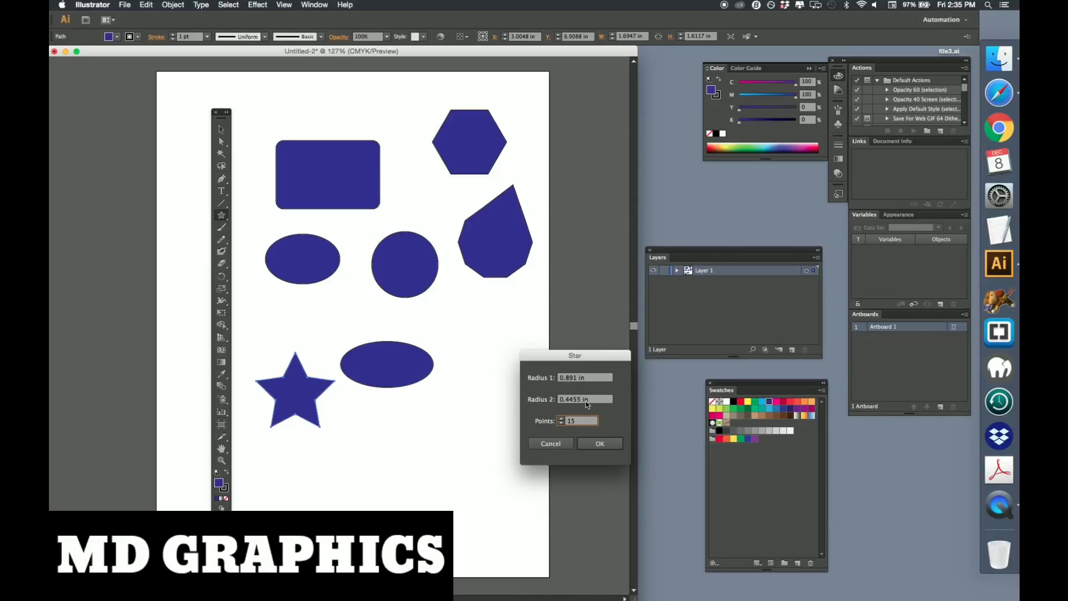
left_click(580, 400)
left_click_drag(580, 399, 571, 398)
key("BackSpace")
type("65")
left_click(620, 444)
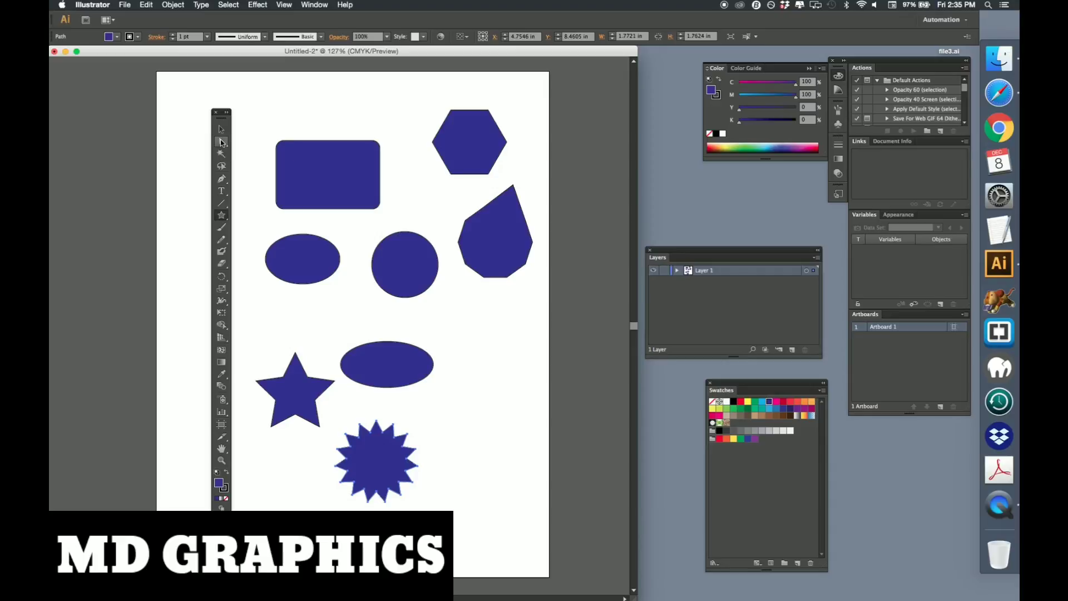
Drag two of the starburst's right-side points outward with Direct Selection to lengthen them
left_click(221, 143)
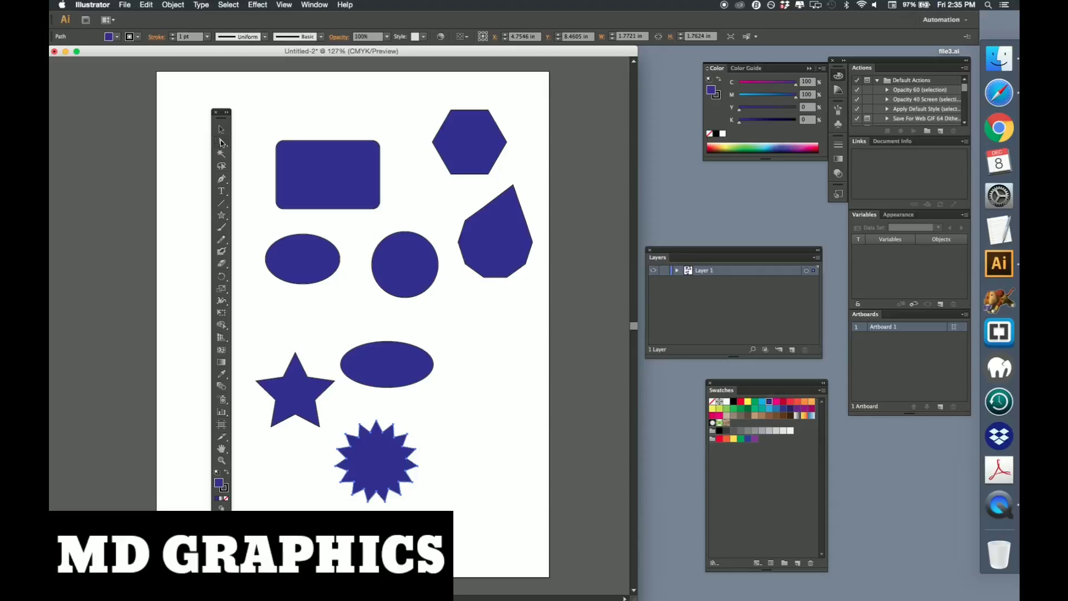
left_click(417, 451)
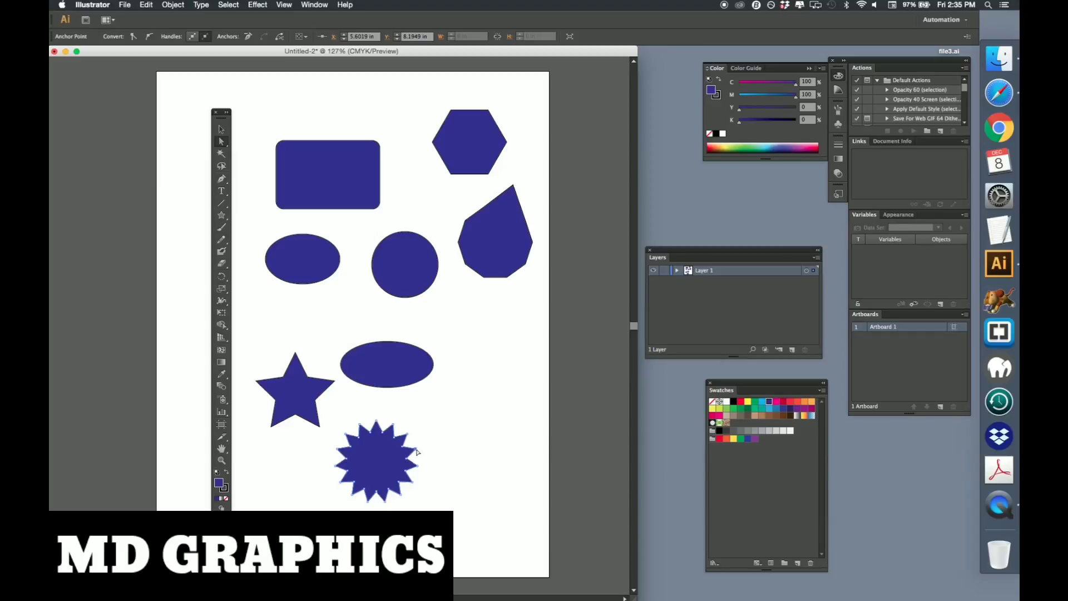
left_click_drag(417, 451, 448, 440)
left_click_drag(415, 480, 443, 499)
Pull the starburst's top point upward, undo that drag, pull it up again and deselect
left_click_drag(393, 428, 401, 410)
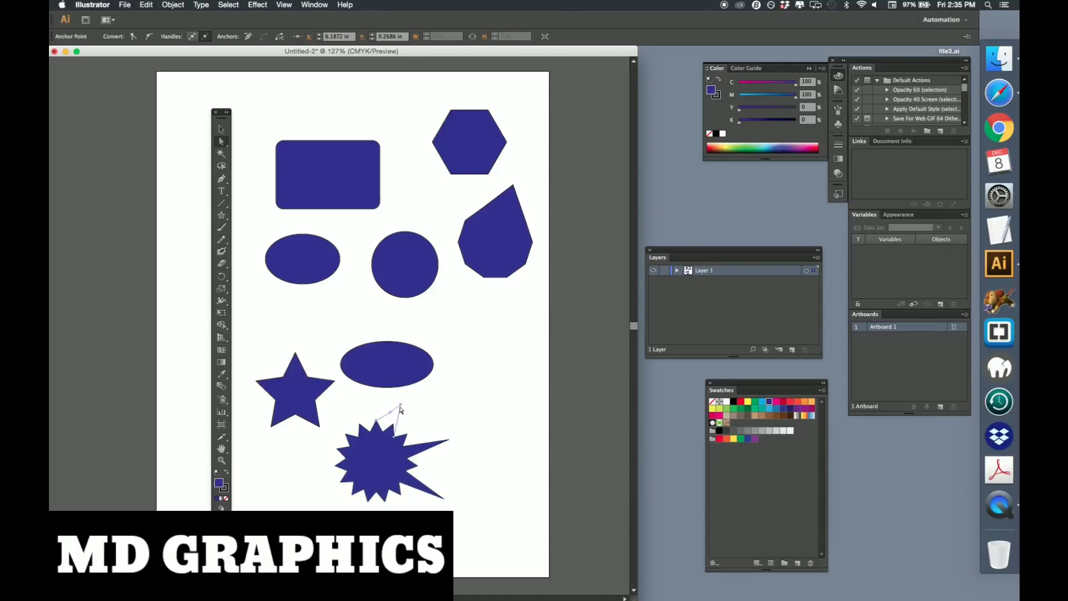
key("v")
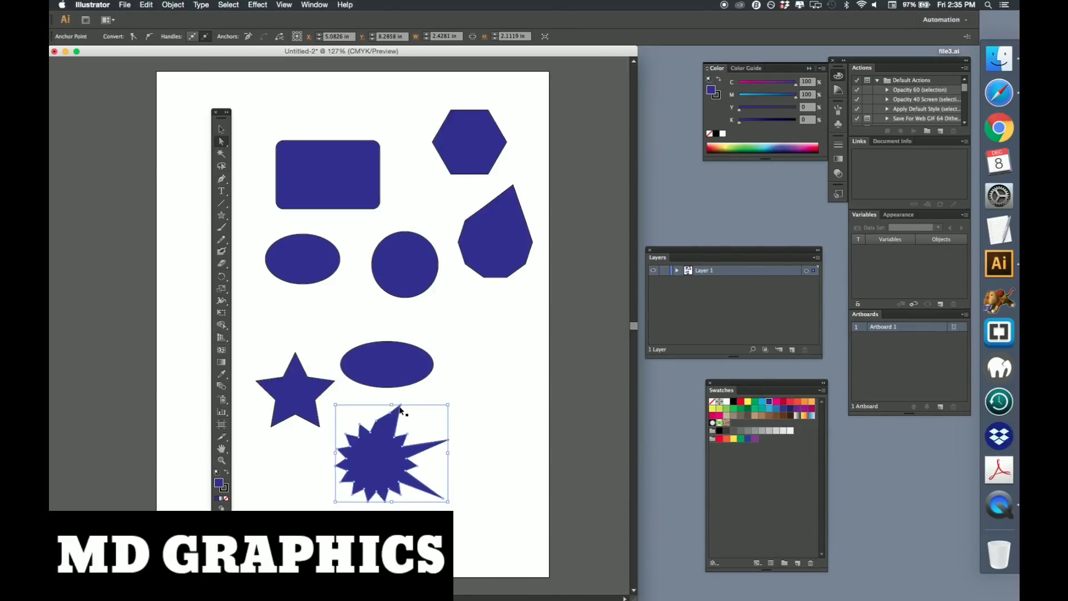
key("super+z")
key("a")
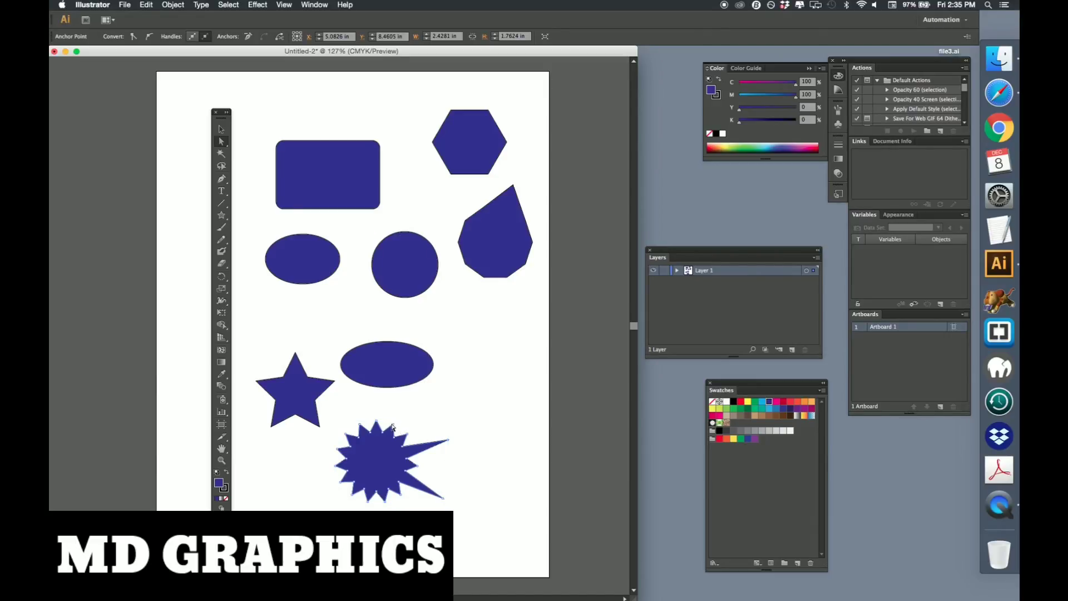
left_click_drag(392, 426, 404, 407)
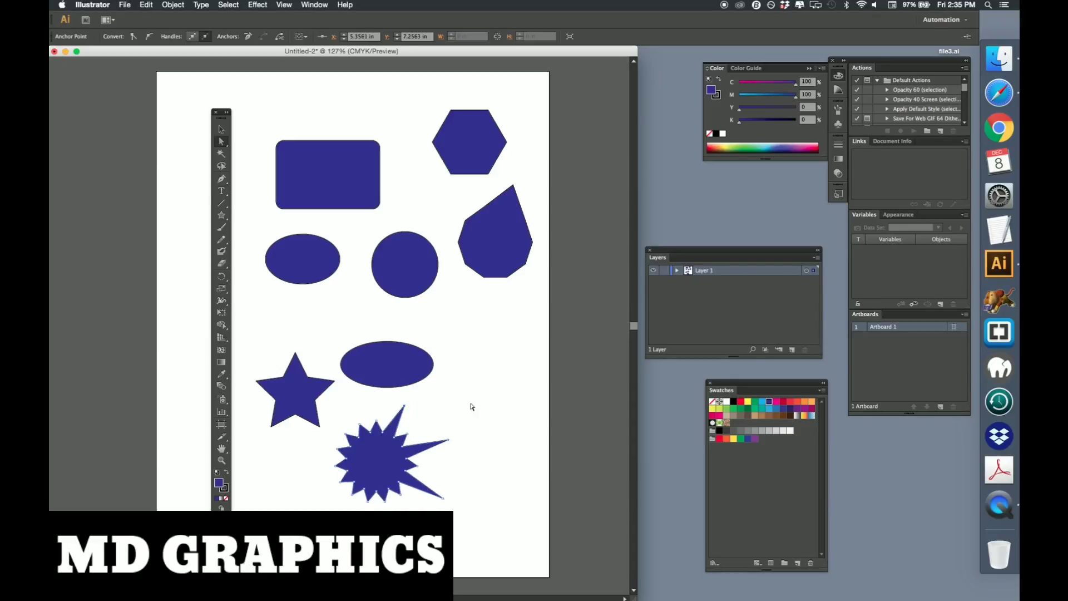
left_click(441, 425)
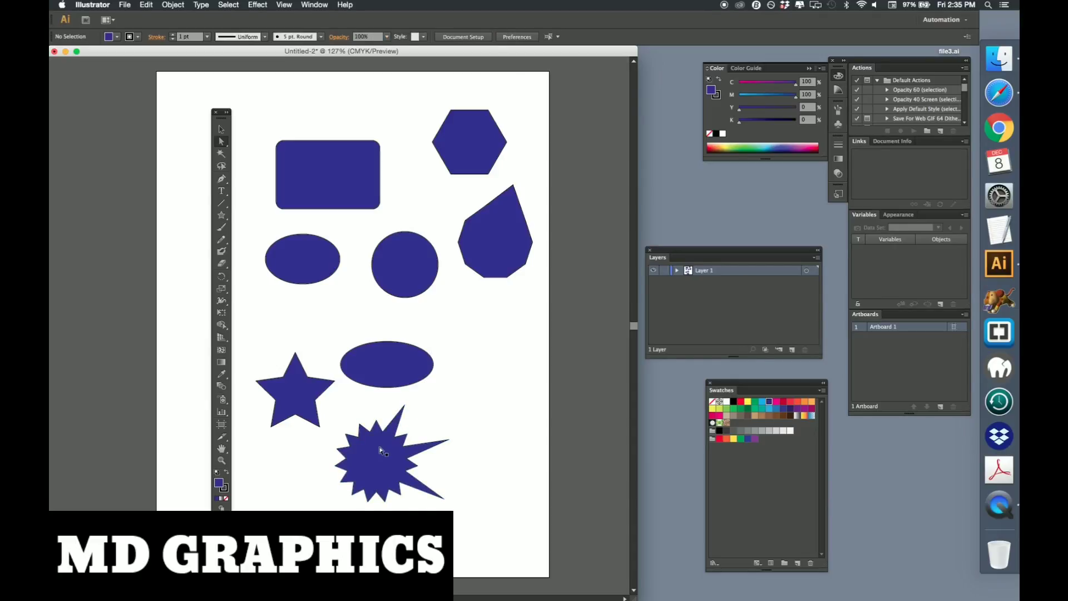